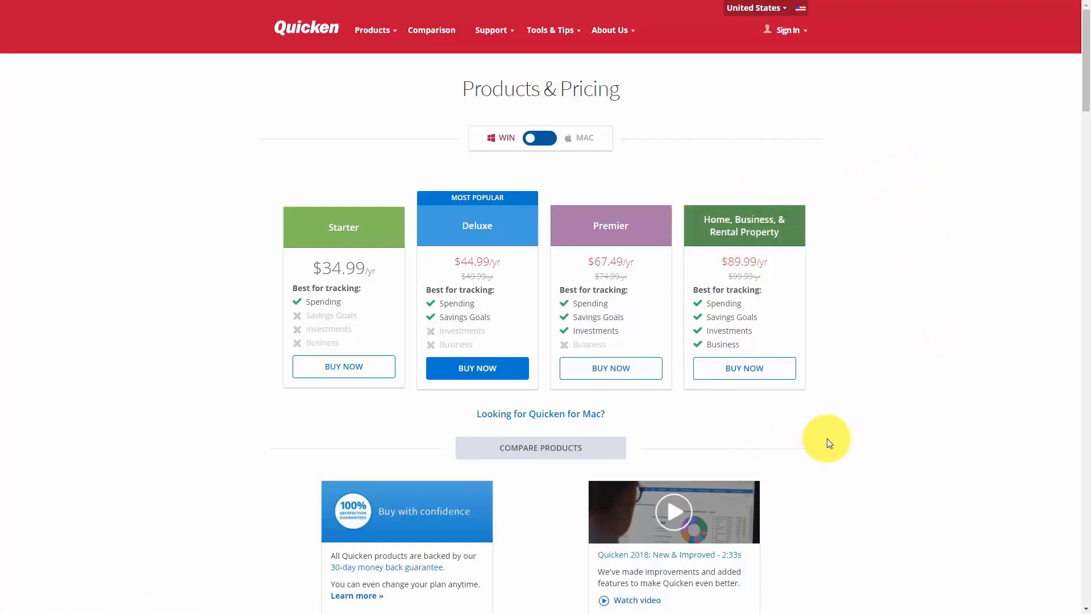
# Review the feature comparison of the Windows Quicken editions on the Products & Pricing page.
pyautogui.click(761, 379)
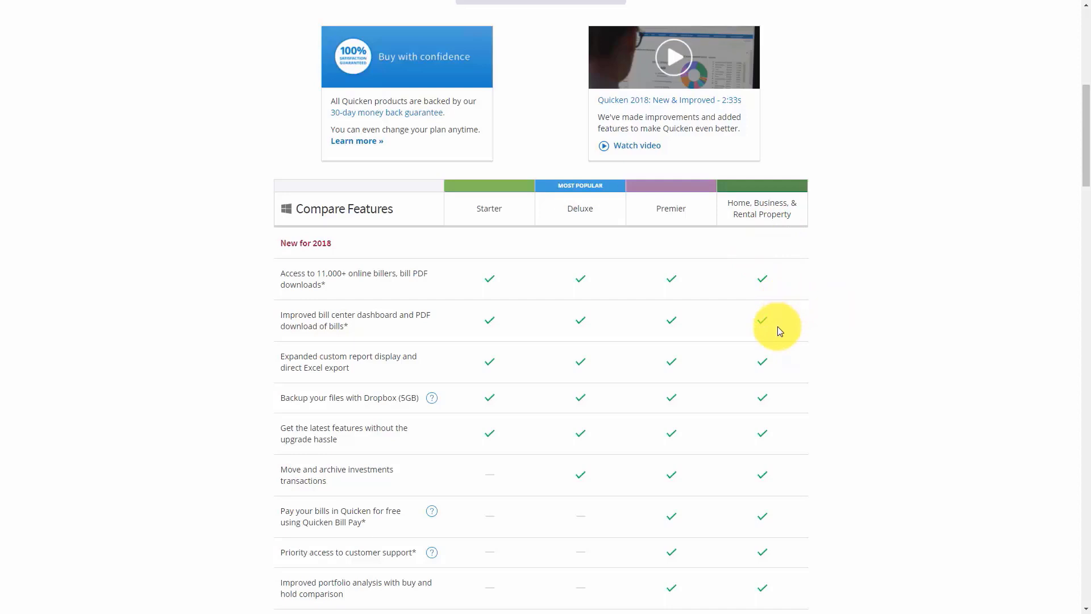
pyautogui.scroll(-10, 778, 326)
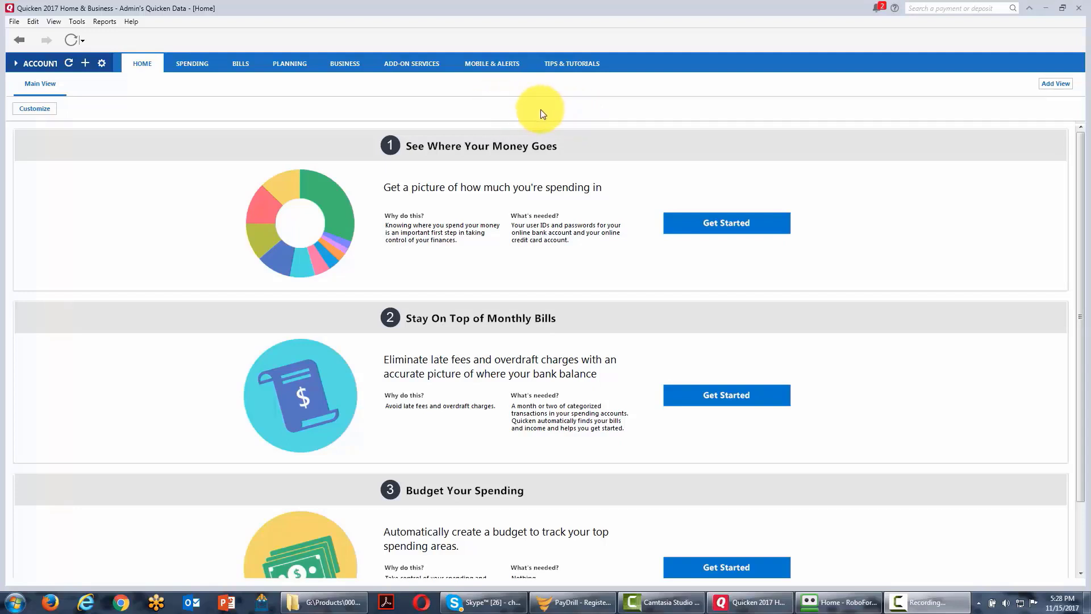
# In Quicken Home & Business, examine the password, backup and restore, import, export and file operation commands for the data file.
pyautogui.click(15, 21)
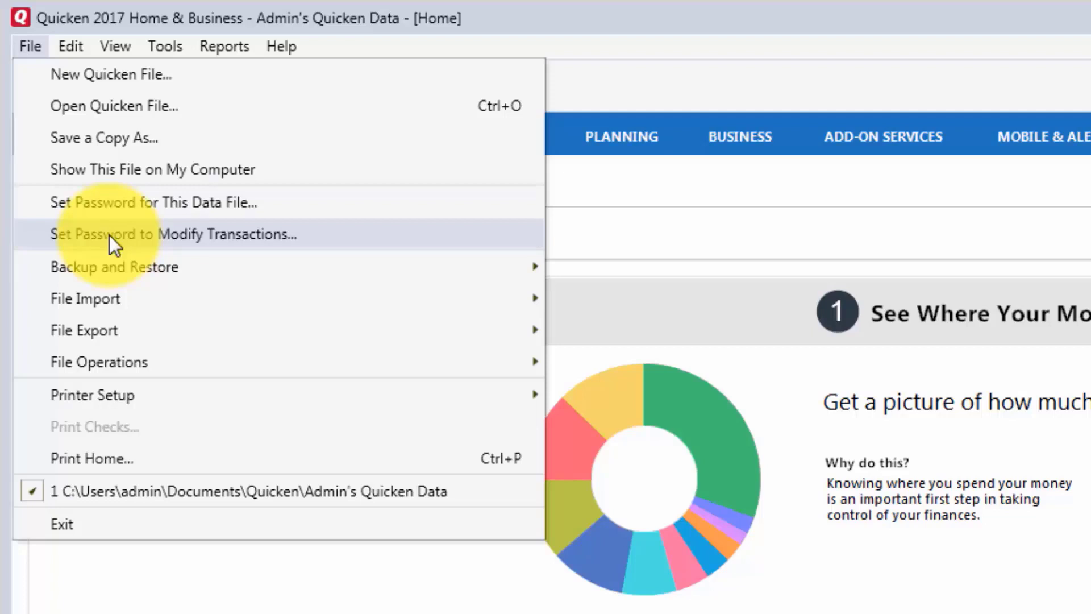
pyautogui.moveTo(118, 263)
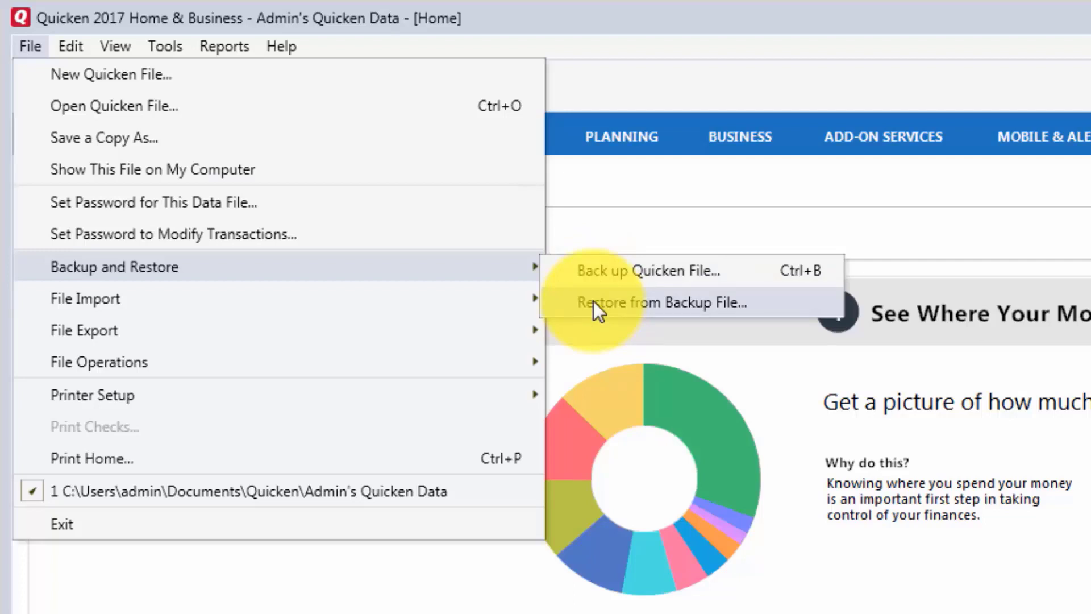
pyautogui.moveTo(375, 309)
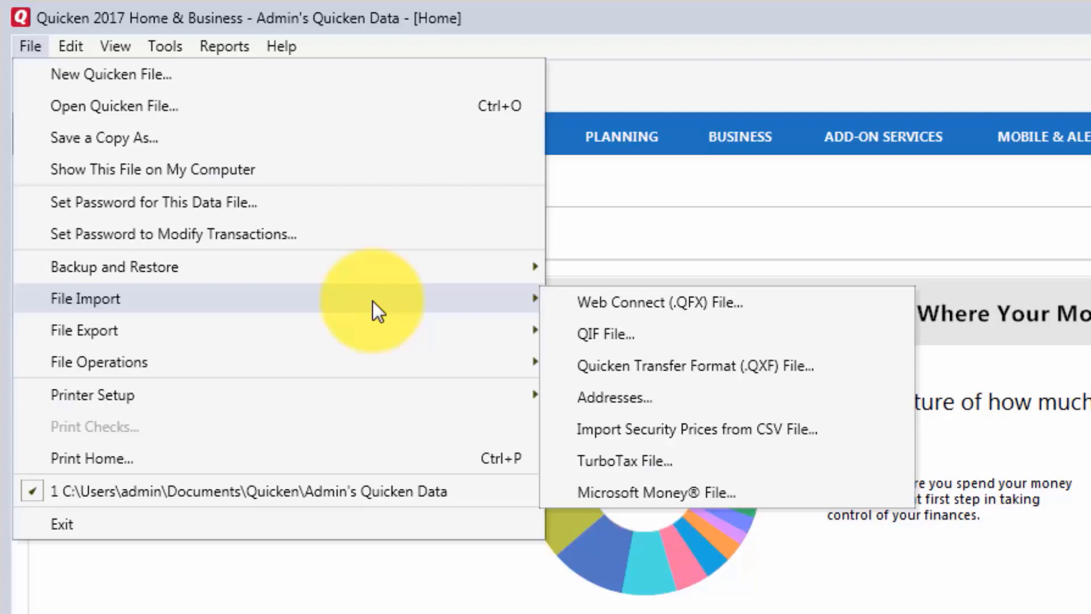
pyautogui.moveTo(374, 329)
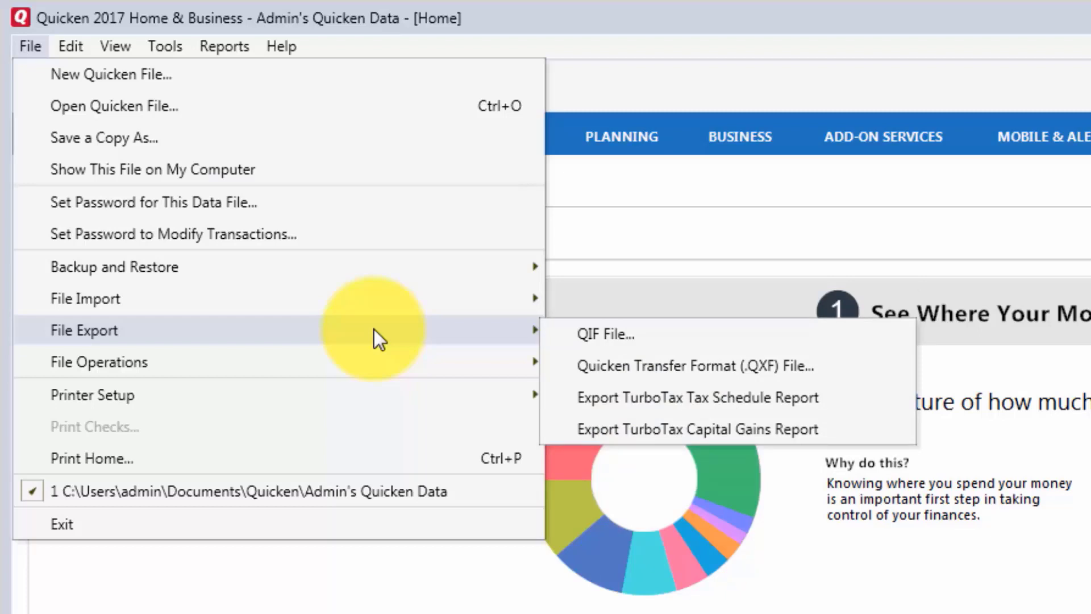
pyautogui.moveTo(379, 368)
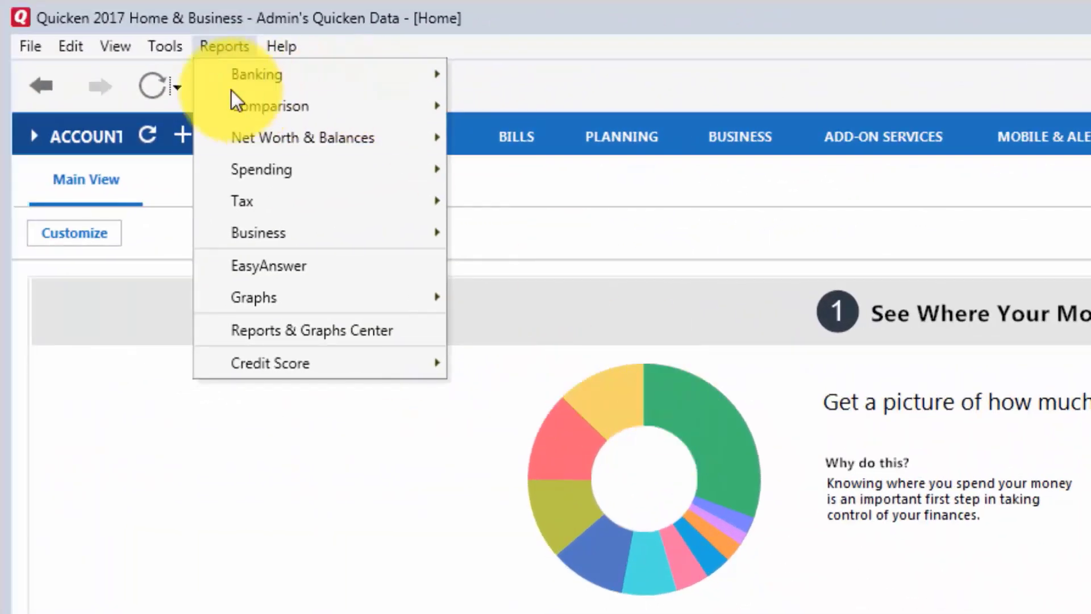
# Examine the available report types, including banking, comparison, spending, tax, business and graphs.
pyautogui.moveTo(230, 83)
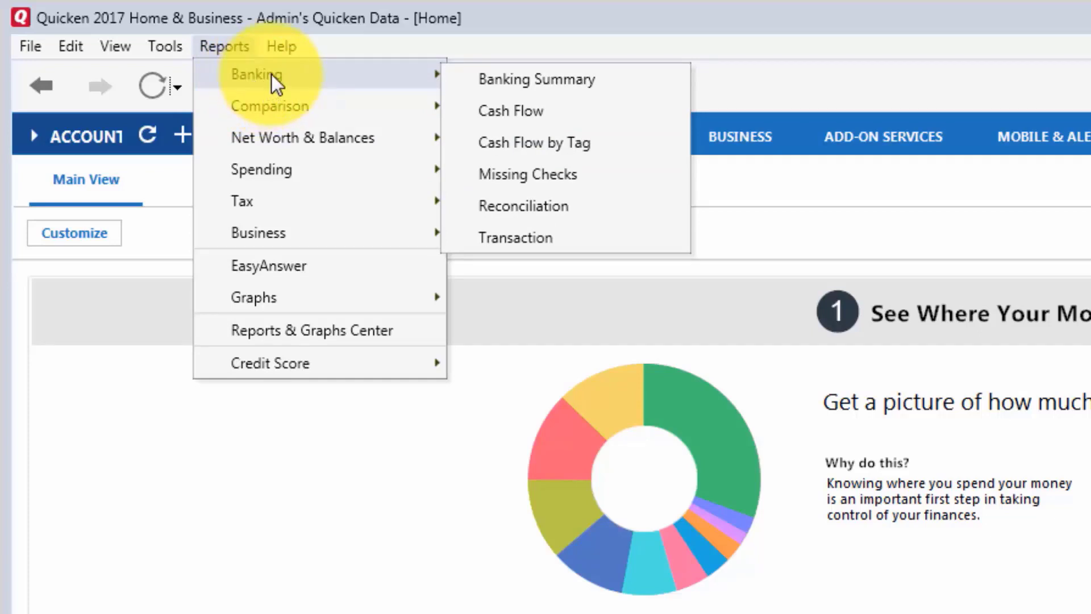
pyautogui.moveTo(273, 102)
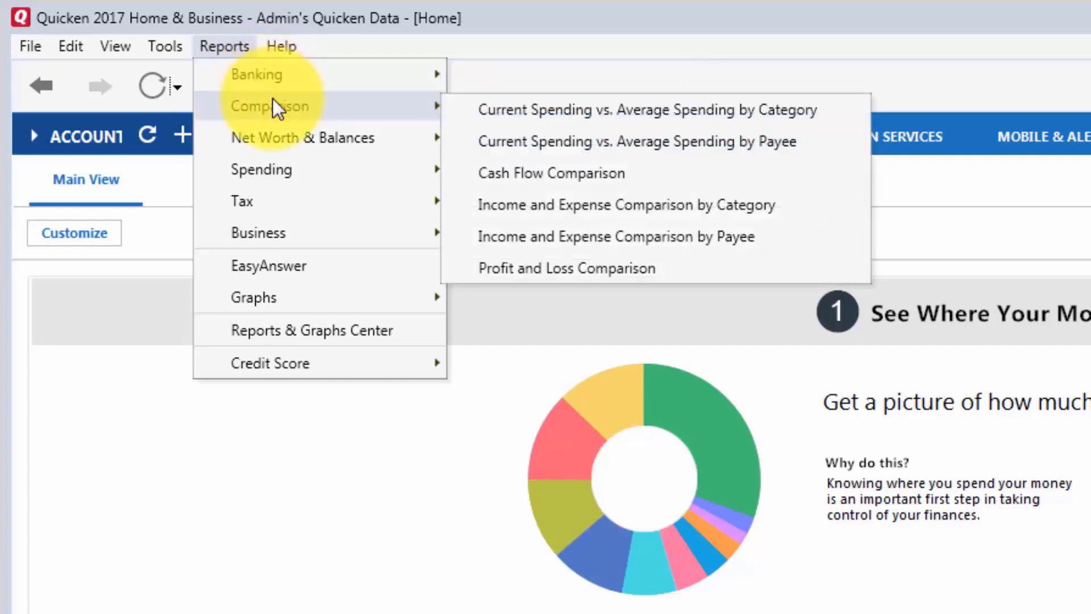
pyautogui.moveTo(279, 138)
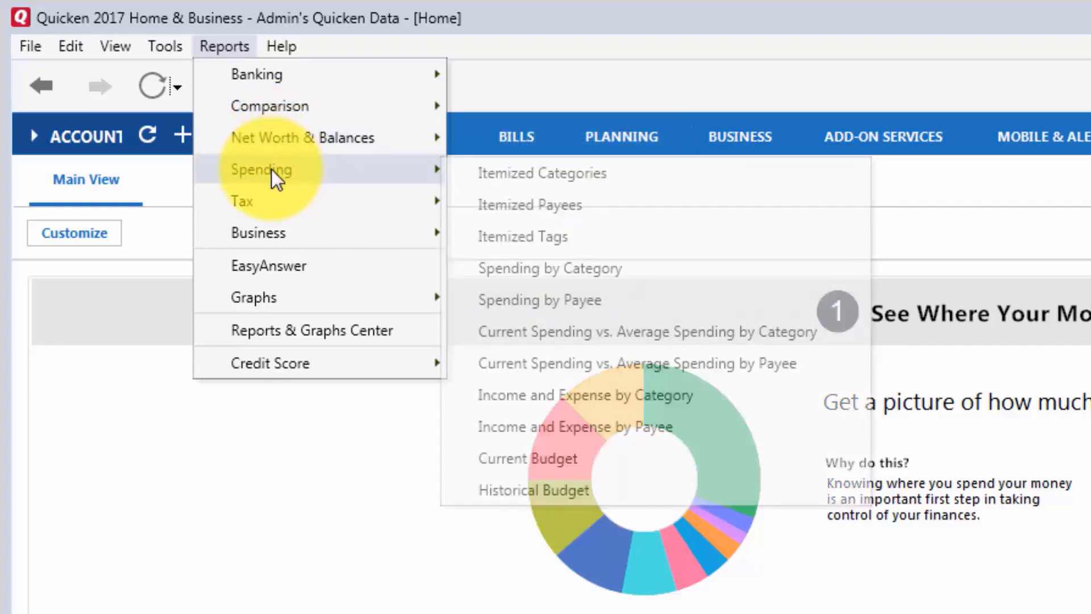
pyautogui.moveTo(275, 202)
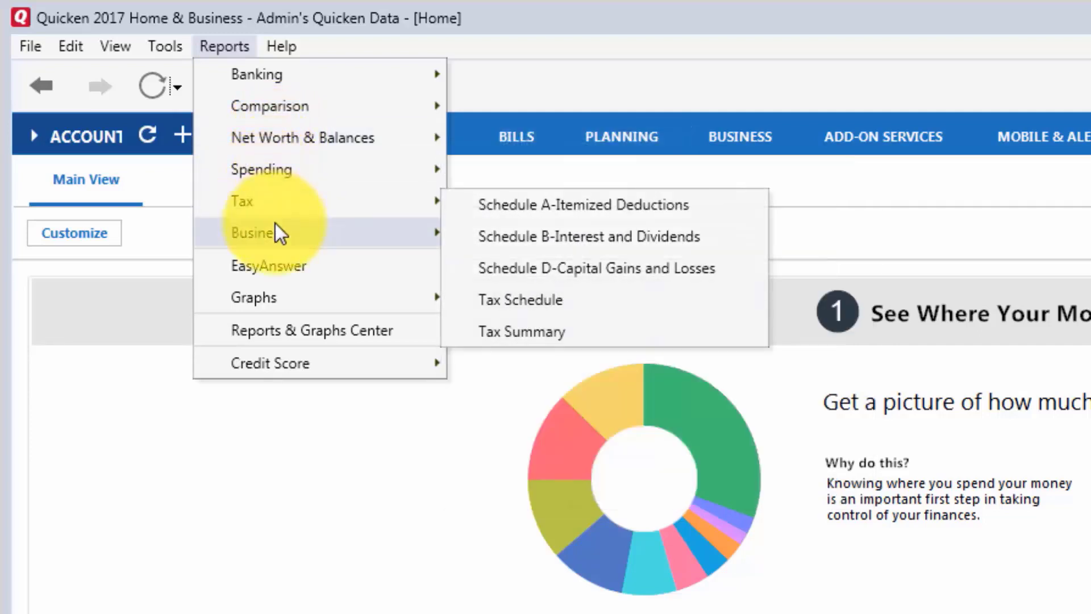
pyautogui.moveTo(275, 233)
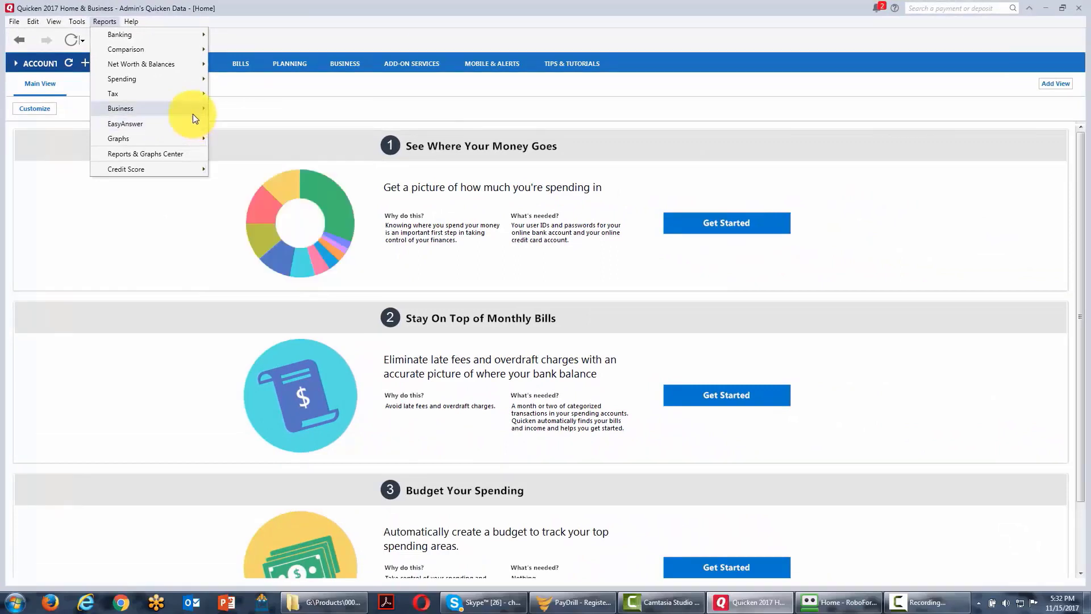
pyautogui.moveTo(193, 113)
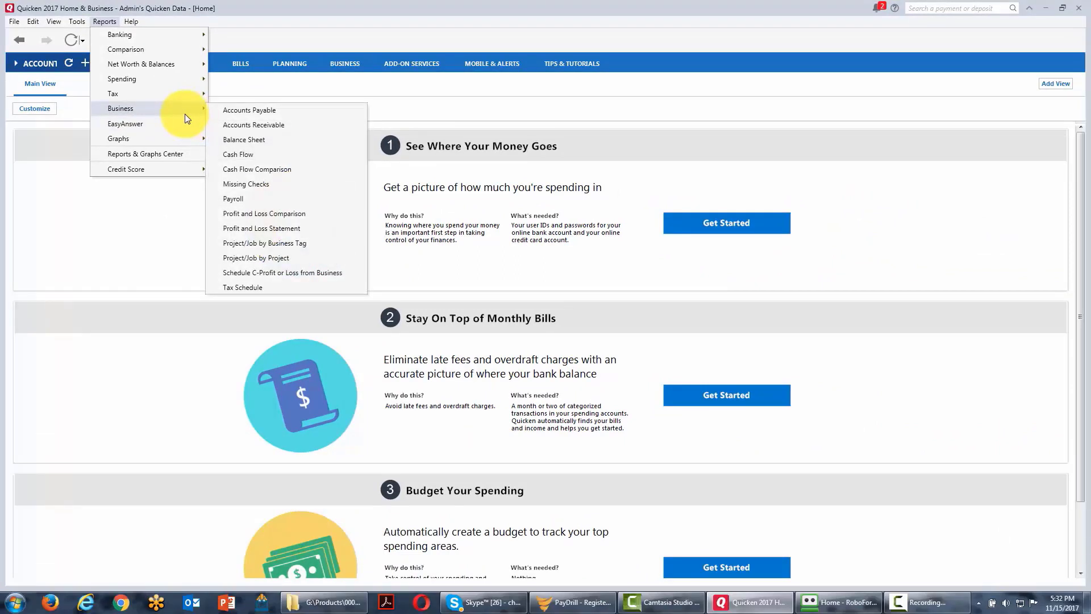
pyautogui.moveTo(183, 140)
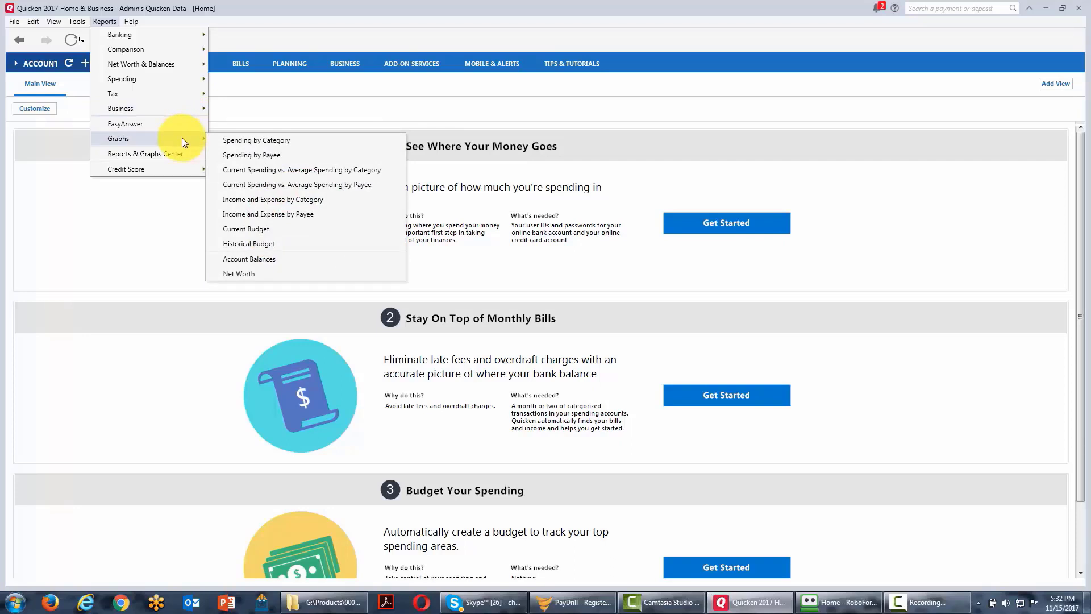
pyautogui.moveTo(172, 166)
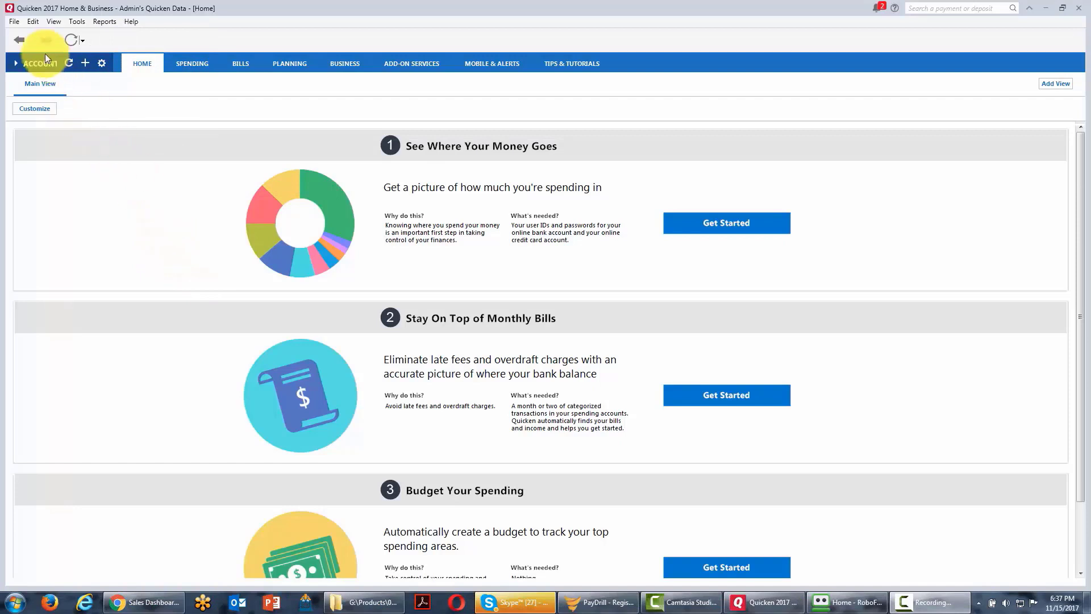
# Protect the data file with a custom password, entering and confirming the new data file password.
pyautogui.click(18, 23)
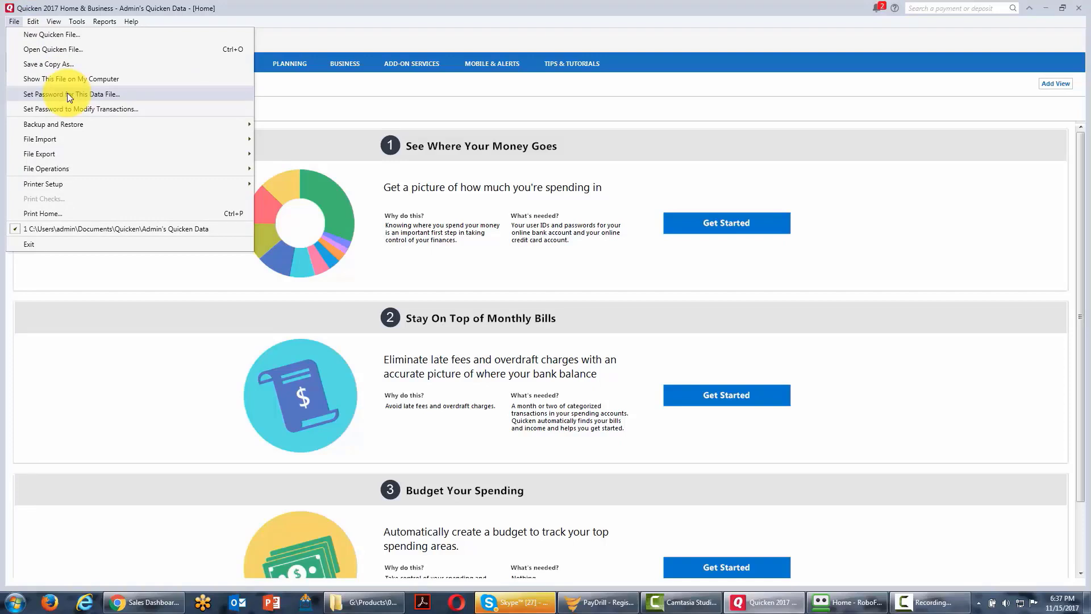
pyautogui.click(67, 93)
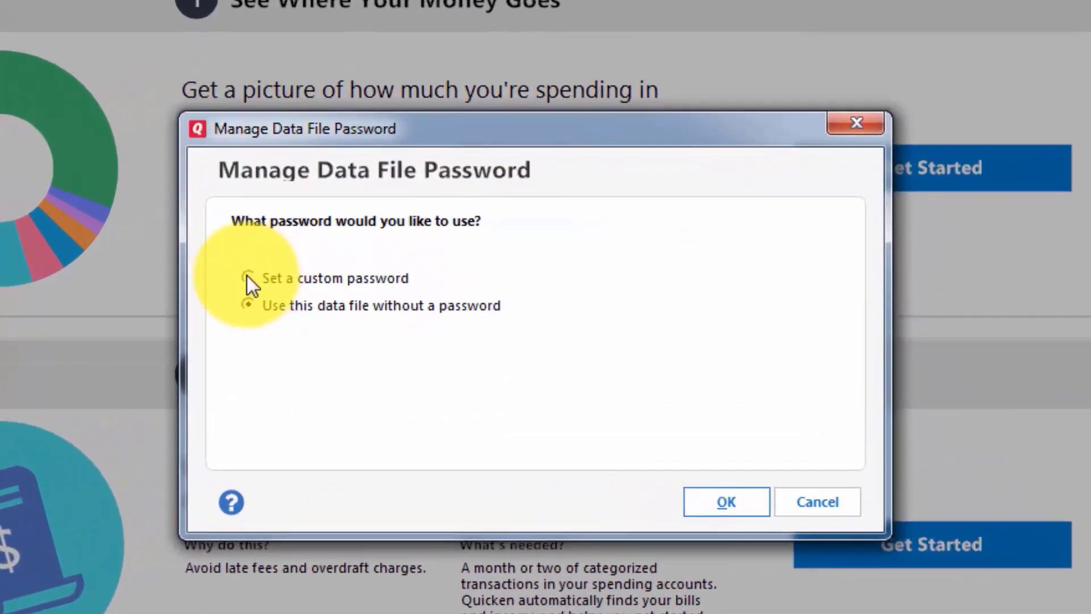
pyautogui.click(247, 276)
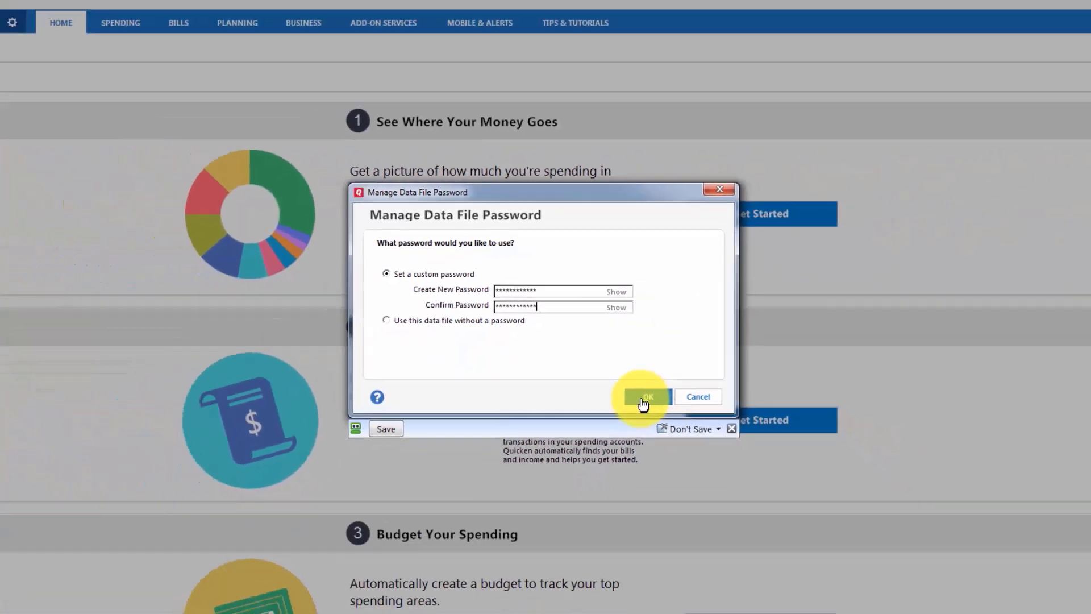
pyautogui.click(643, 400)
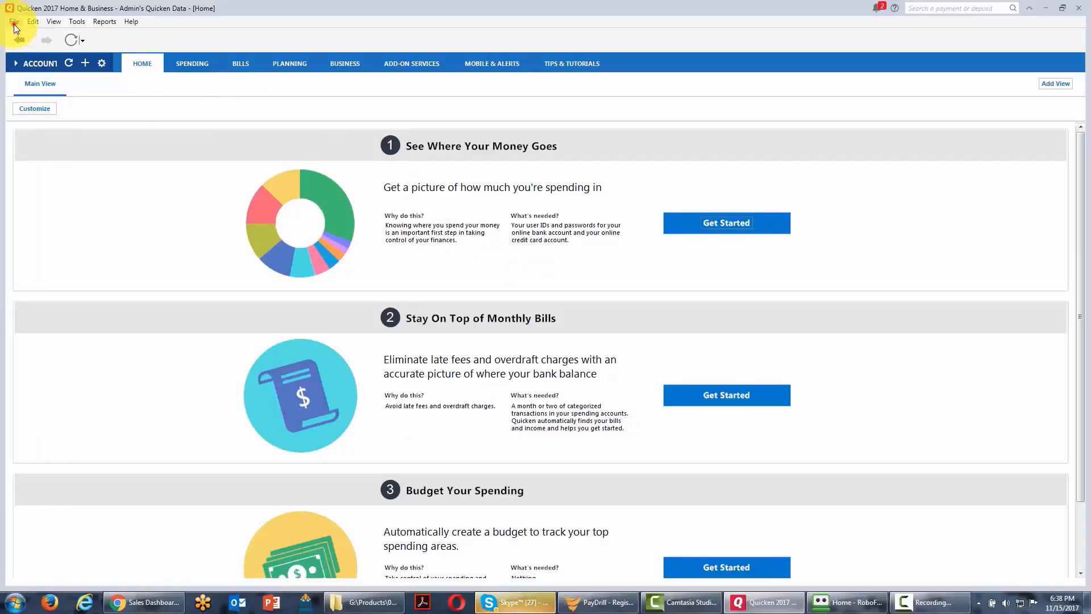
# Set and confirm a password for modifying existing transactions, required for dates through 11/15/2017.
pyautogui.click(14, 25)
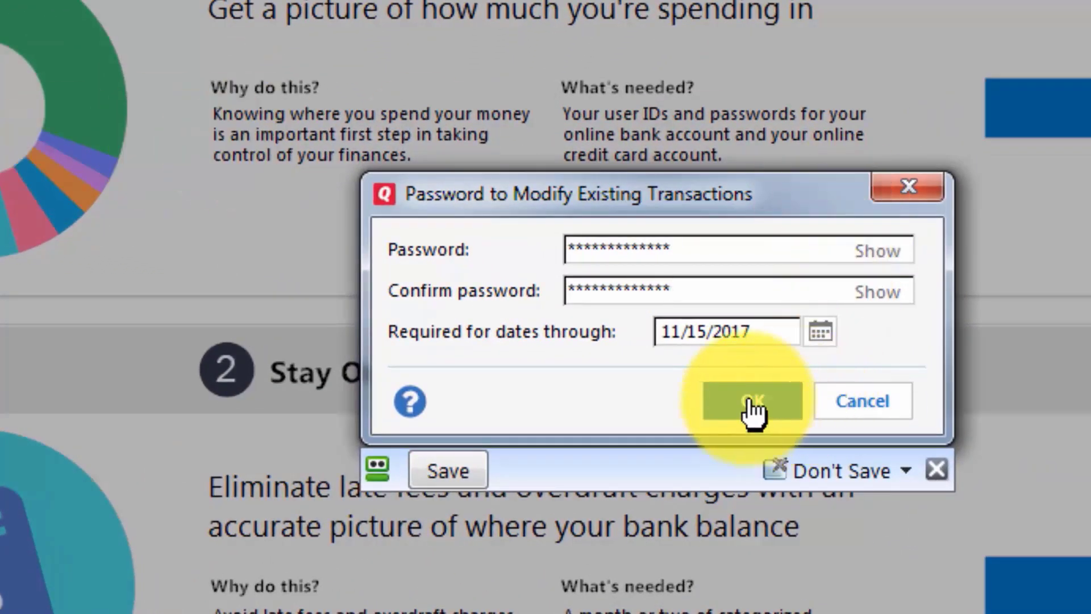
pyautogui.click(750, 400)
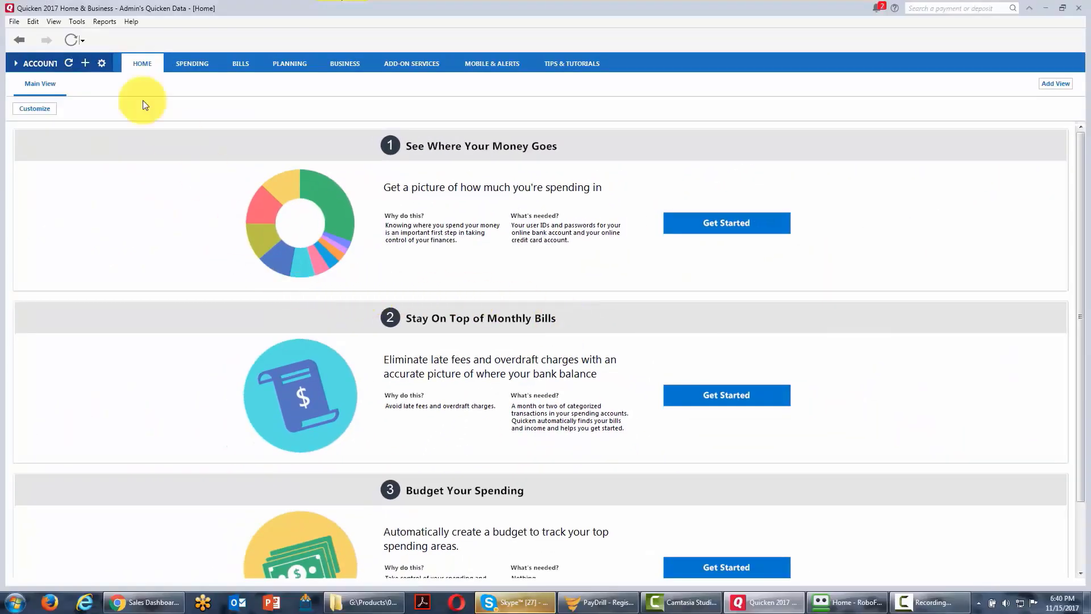
# Back up the Quicken data file to the desktop with the date added to the backup file name.
pyautogui.click(10, 22)
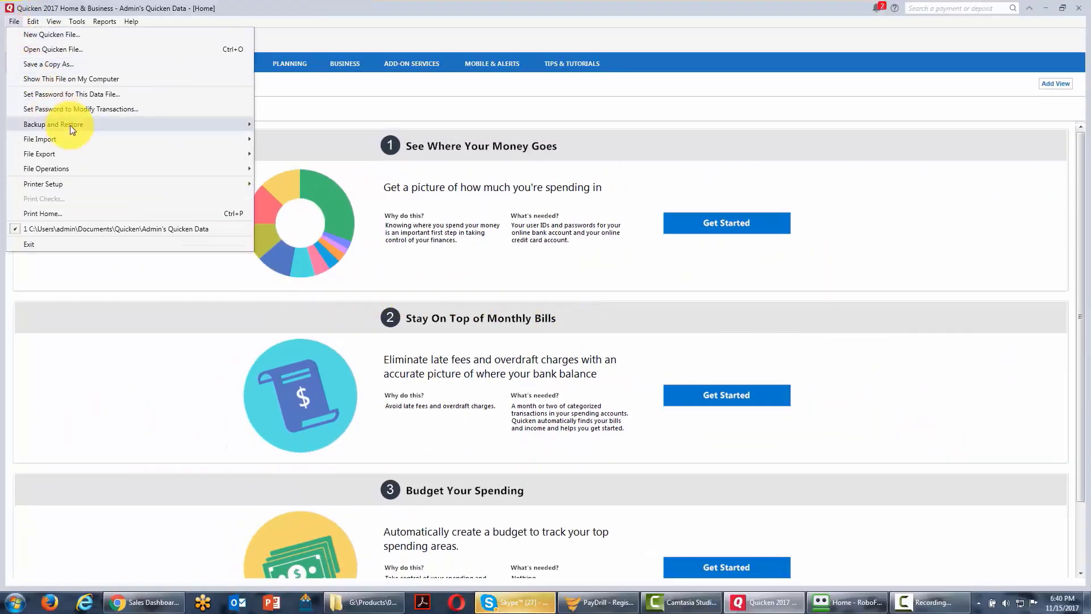
pyautogui.moveTo(70, 124)
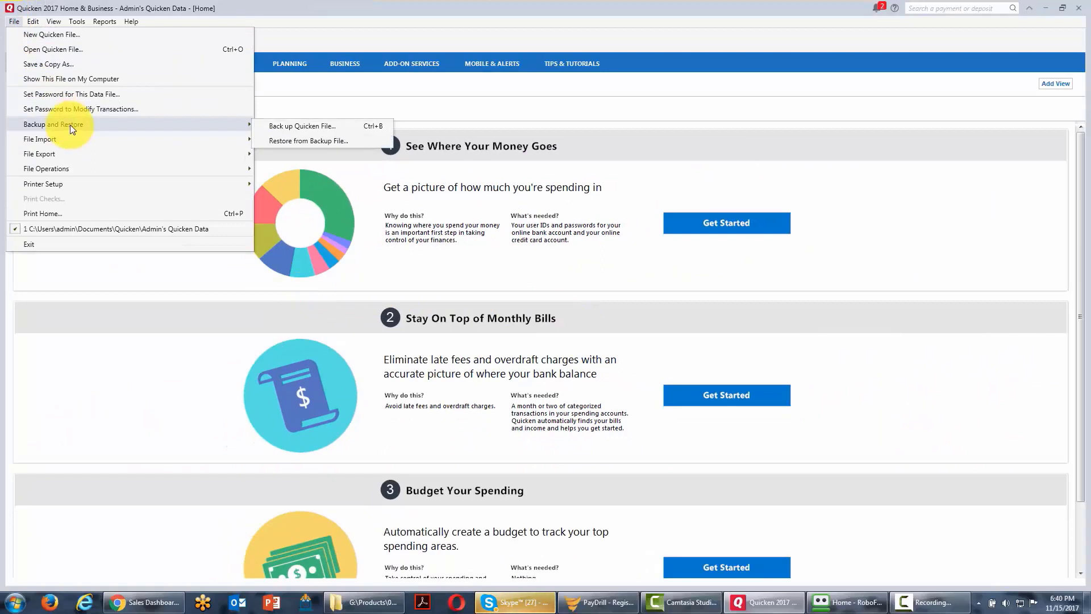
pyautogui.click(287, 126)
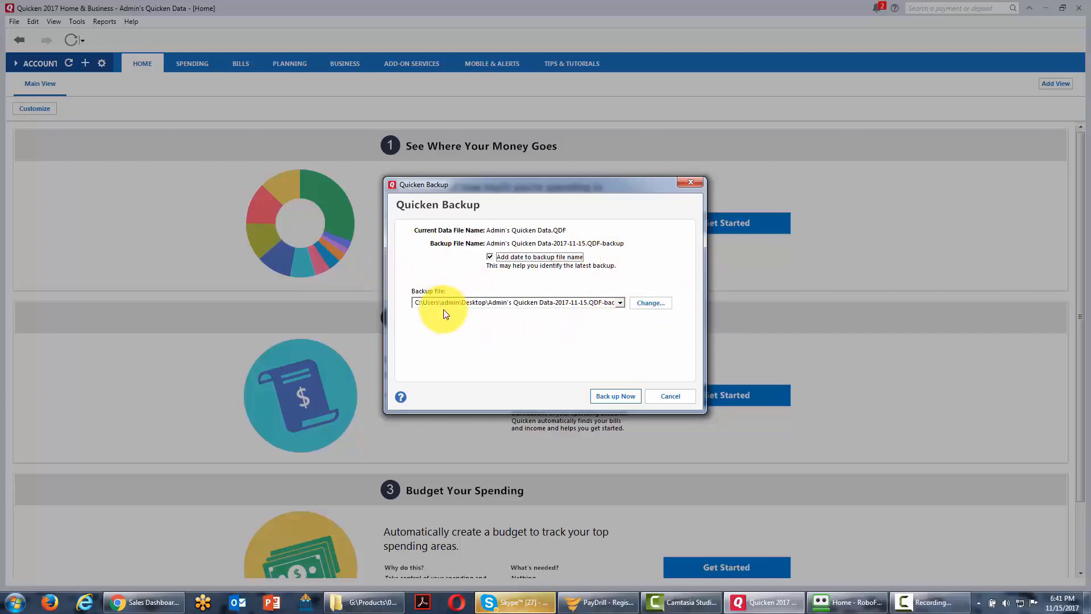
pyautogui.click(617, 399)
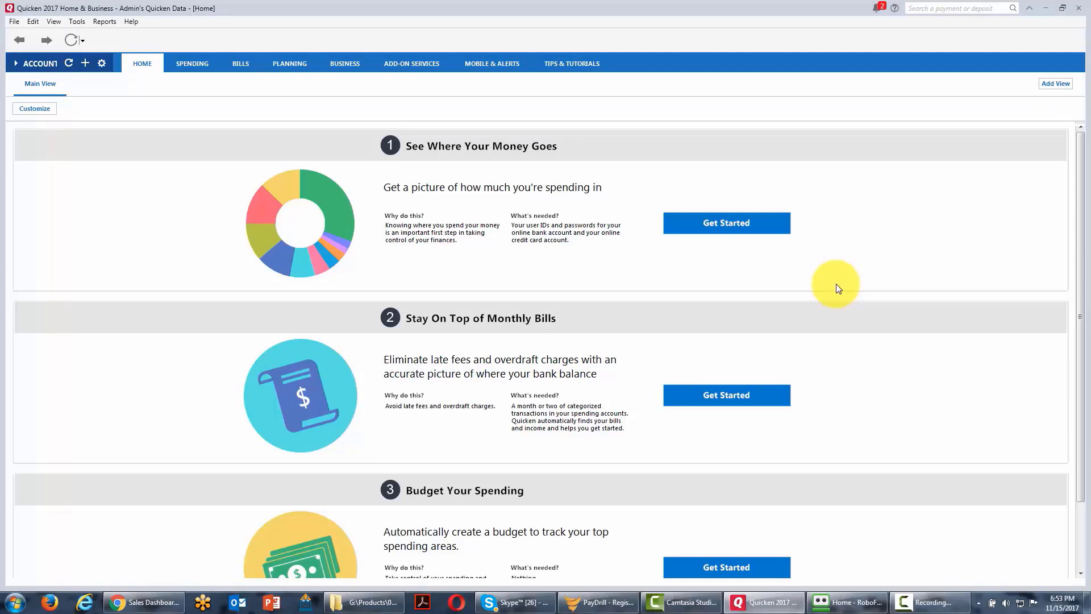
# Add a cash account for business transactions, named with the owner's first name plus "Cash On Hand", tracking from 11/15/2017 with 136.00 in cash.
pyautogui.click(74, 22)
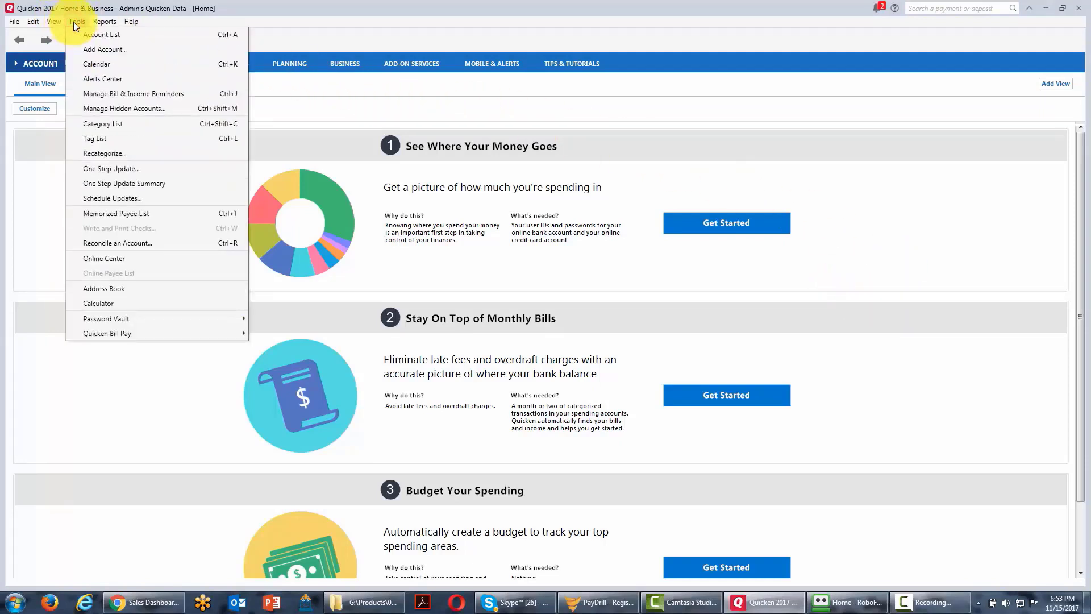
pyautogui.click(108, 49)
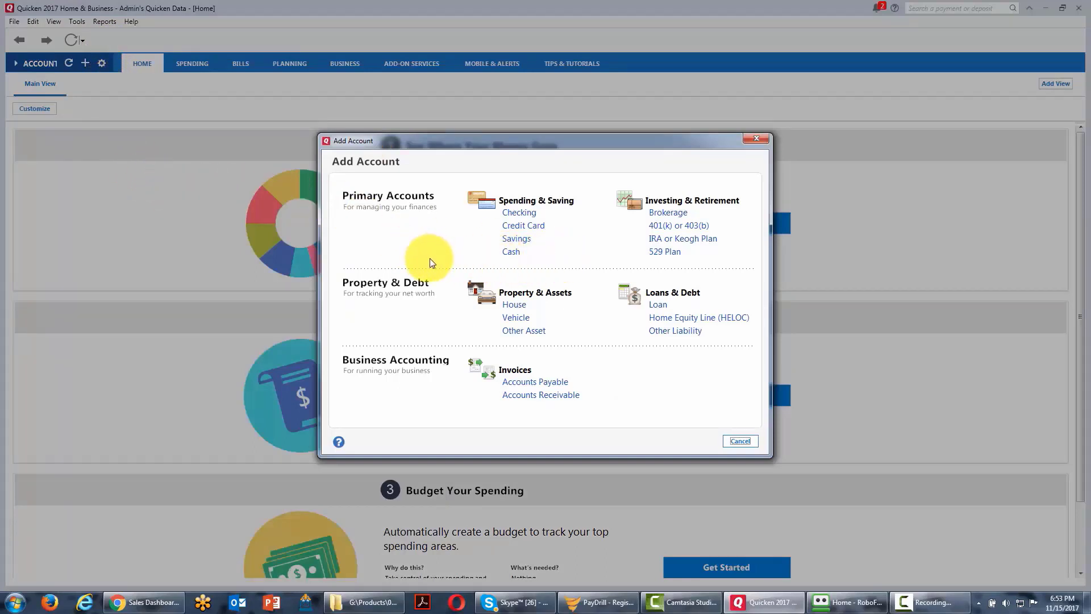
pyautogui.click(506, 254)
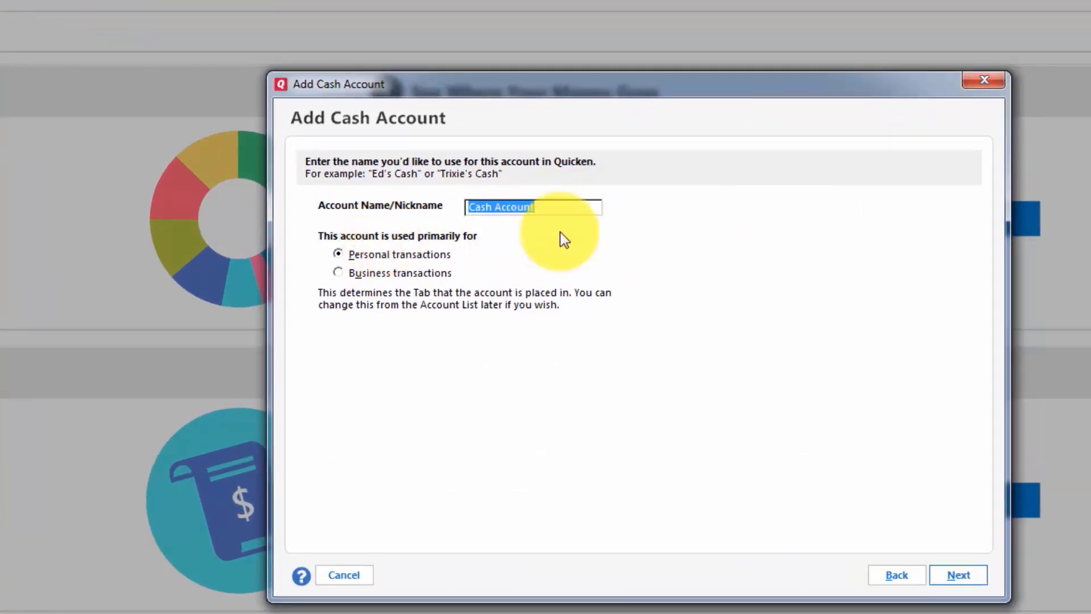
pyautogui.write('Cash On Hand')
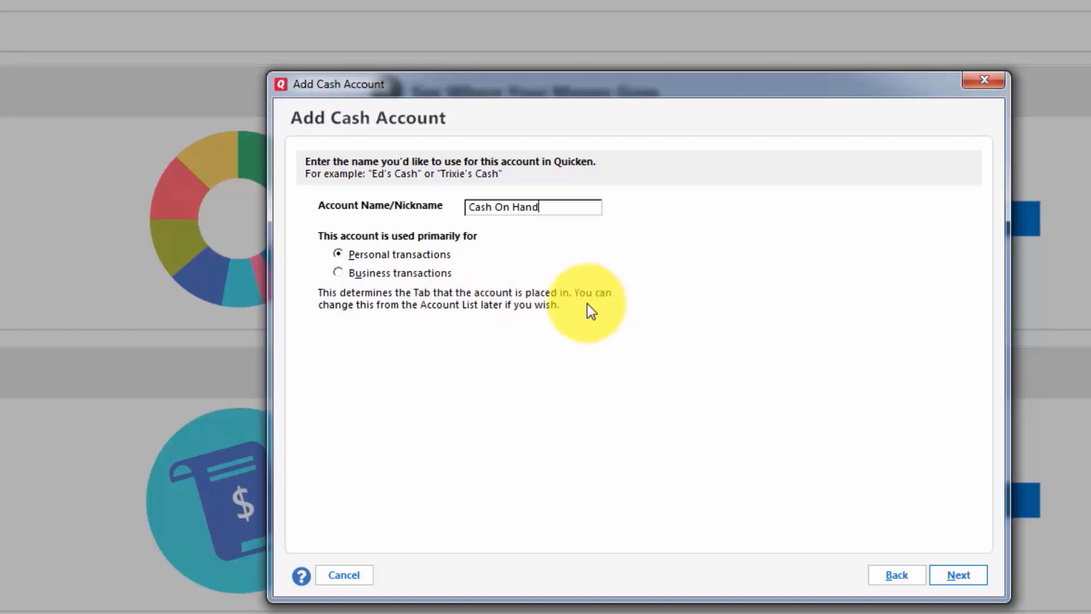
pyautogui.write("Thomas's")
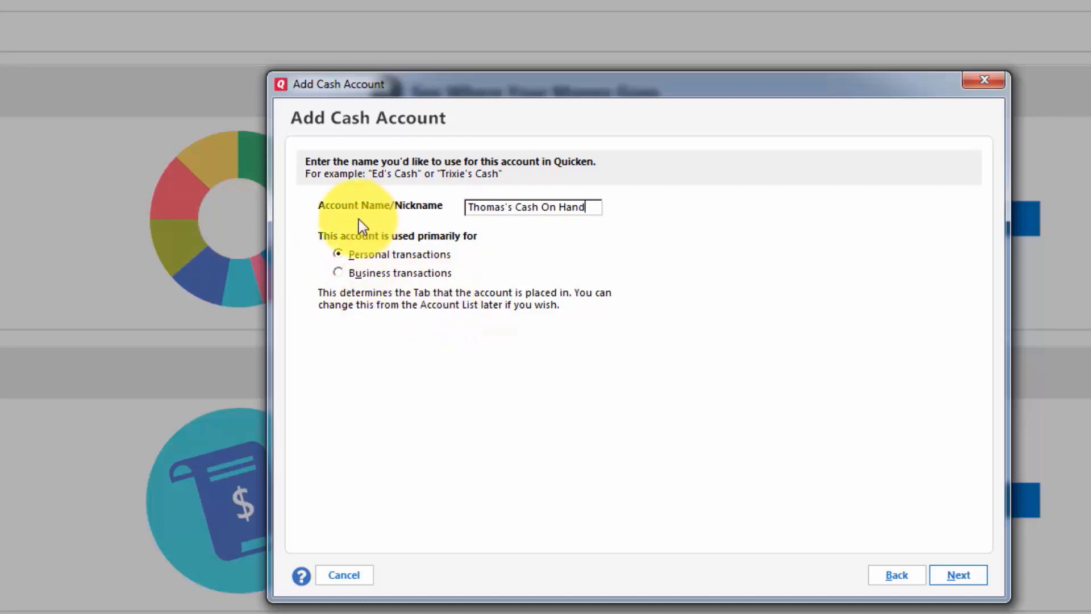
pyautogui.click(338, 273)
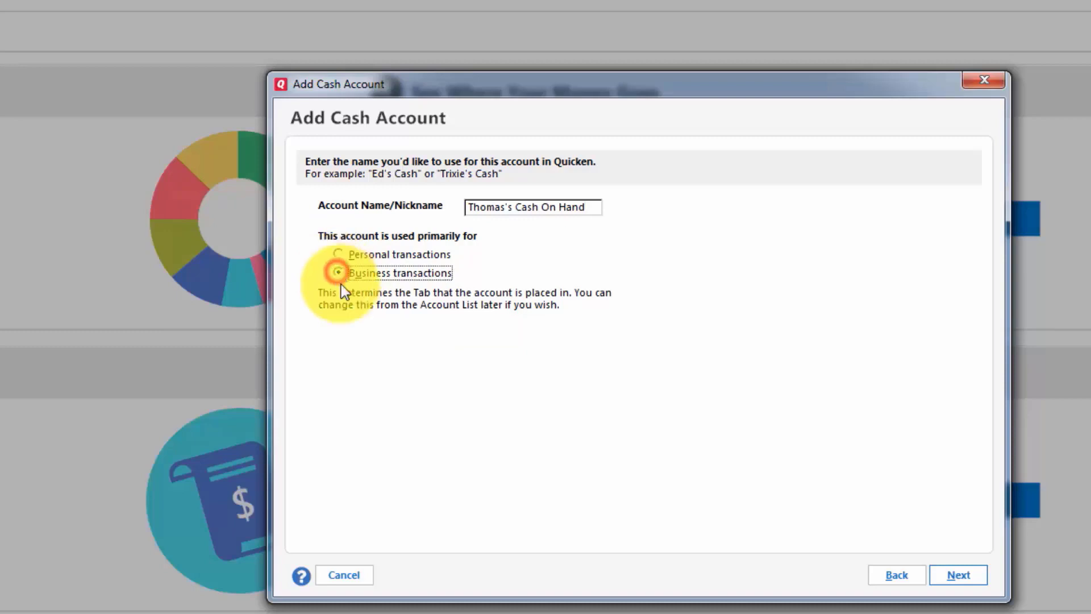
pyautogui.click(954, 576)
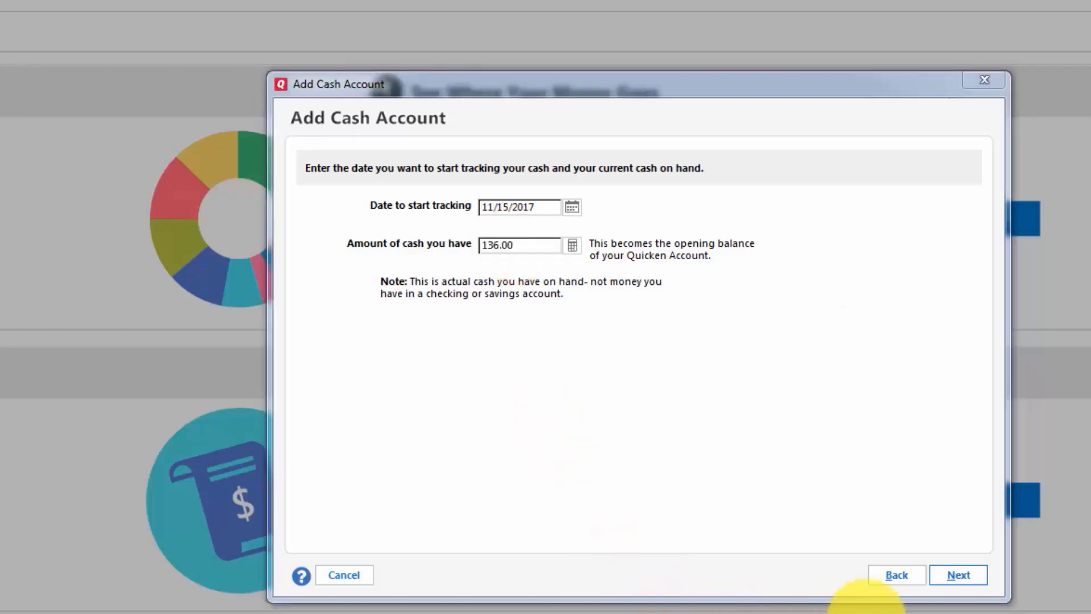
pyautogui.click(950, 579)
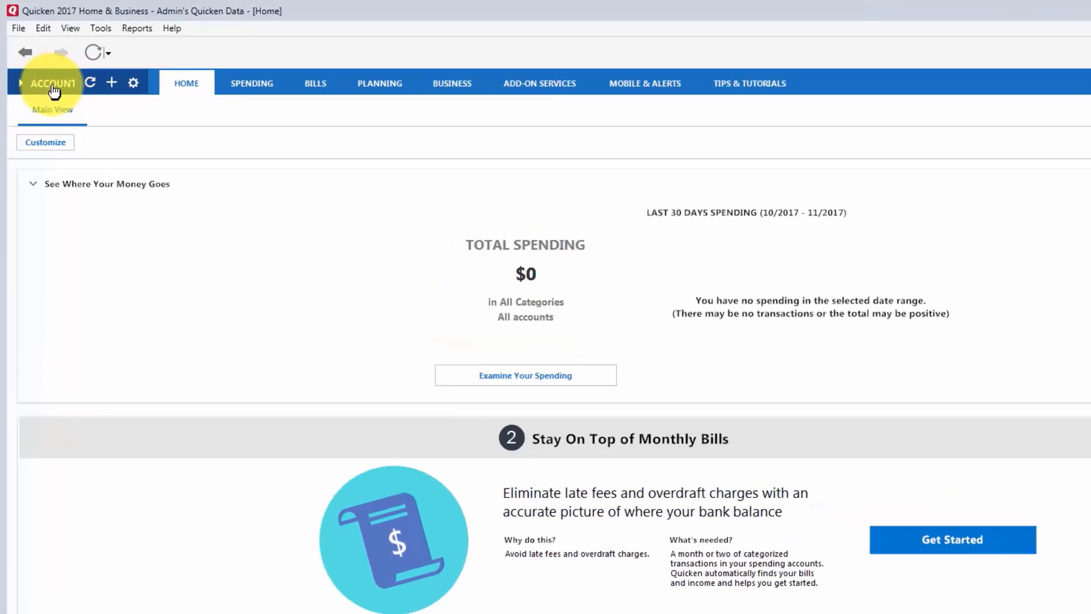
# Open the transaction register of the Cash On Hand business account.
pyautogui.click(41, 69)
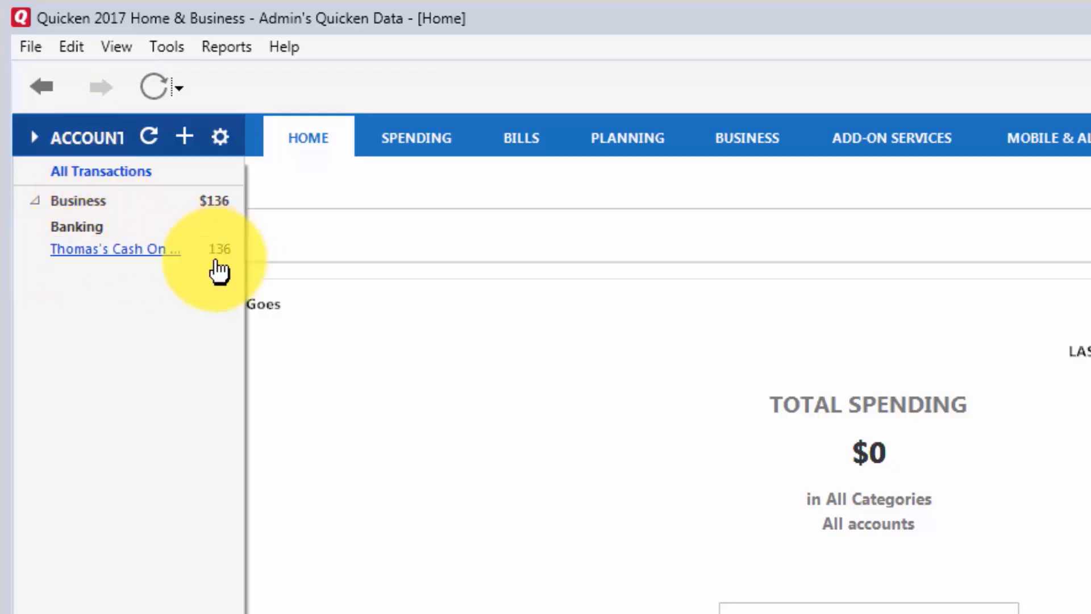
pyautogui.click(133, 250)
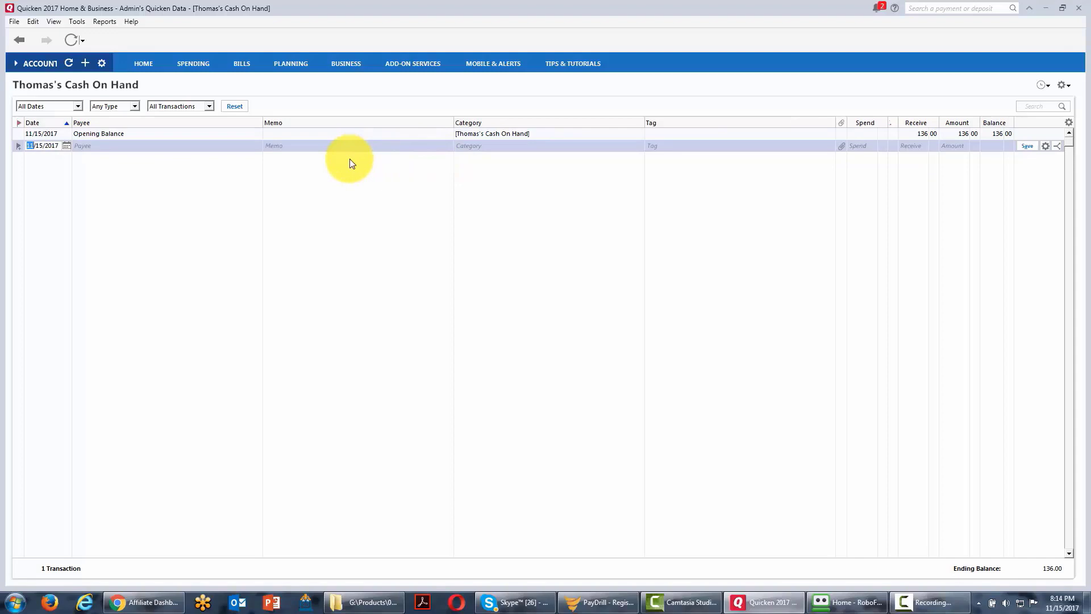
# Change the opening balance transaction's date to 11/5/2017 and save it, accepting the same-account transfer and entering the transaction password.
pyautogui.click(101, 134)
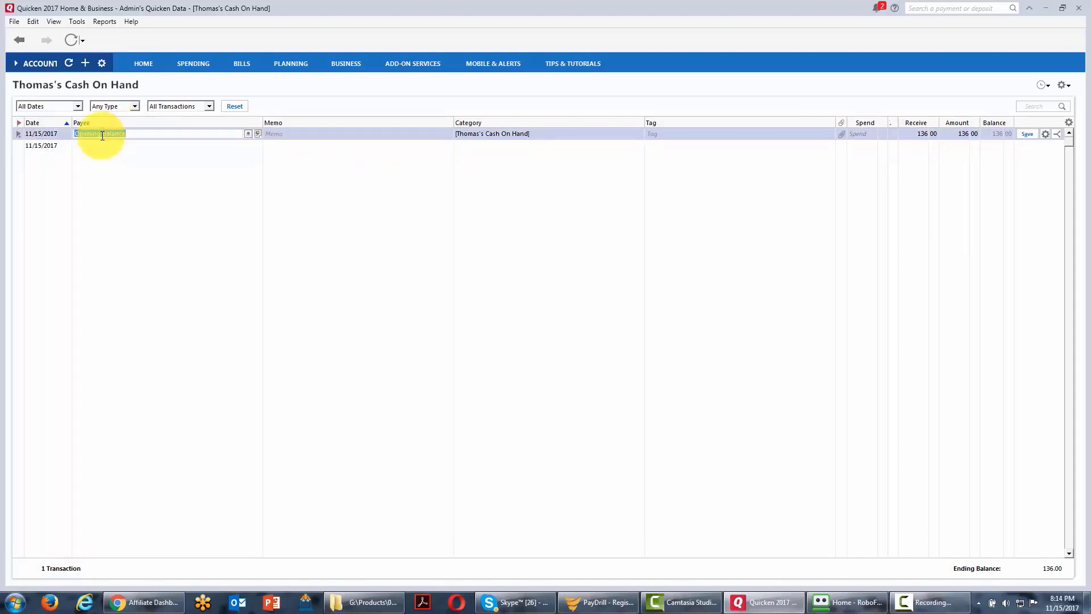
pyautogui.click(58, 135)
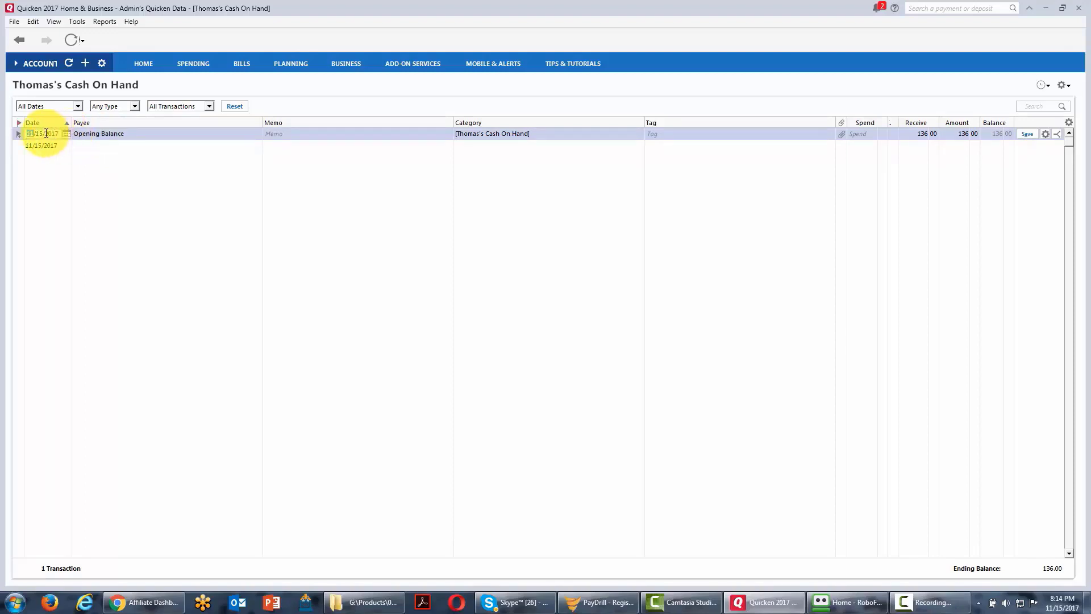
pyautogui.click(38, 132)
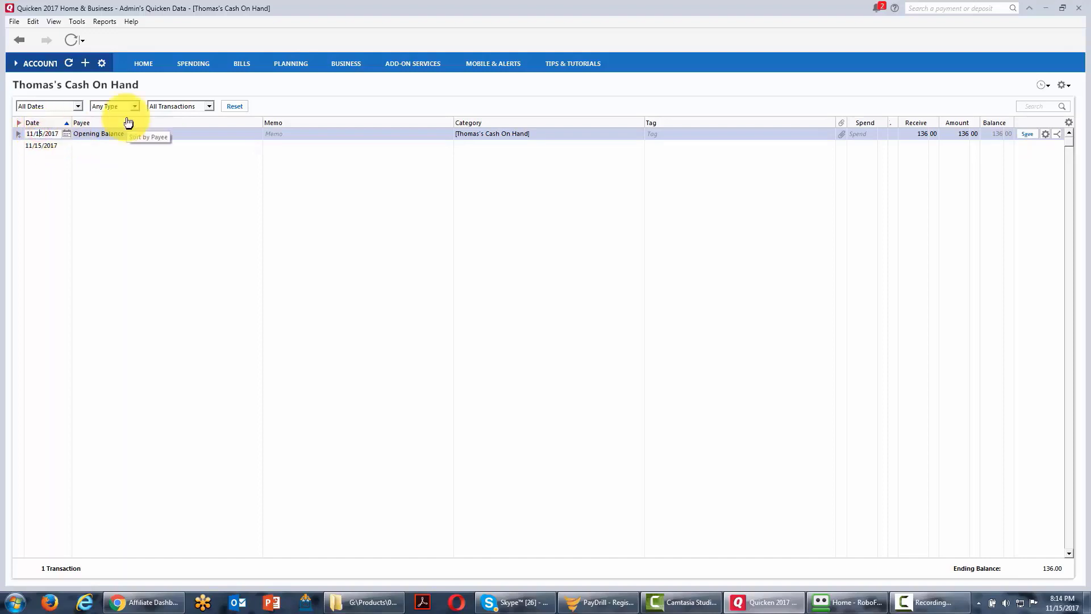
pyautogui.press('BackSpace')
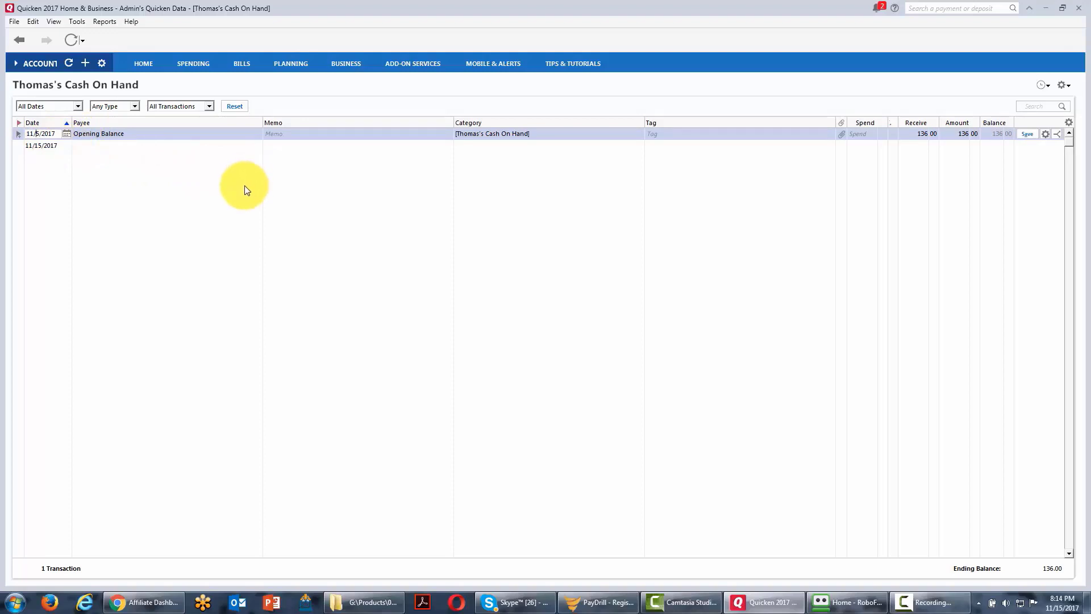
pyautogui.click(1026, 134)
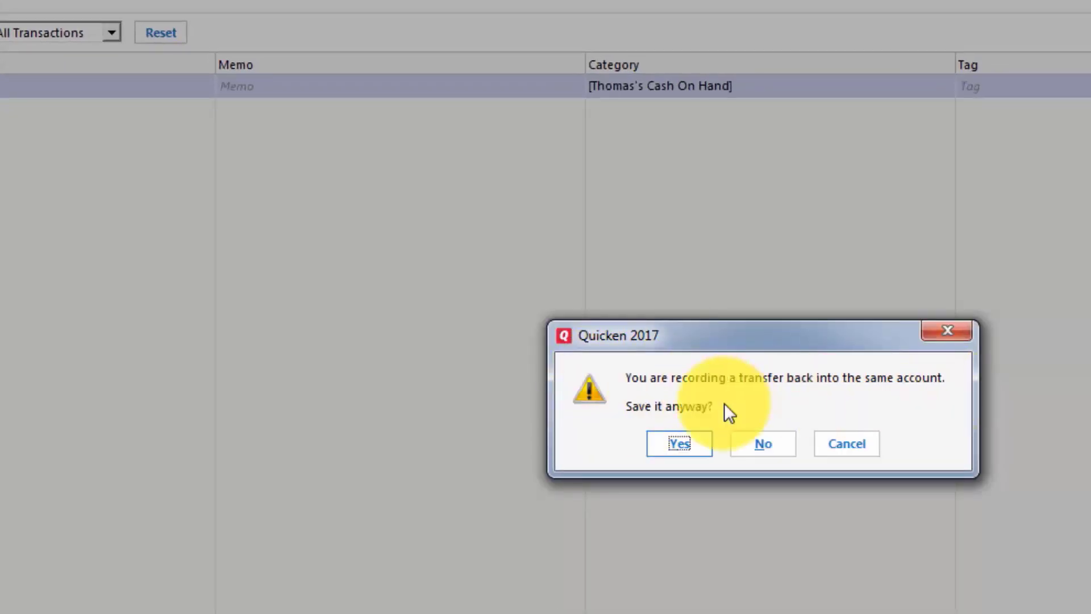
pyautogui.click(678, 444)
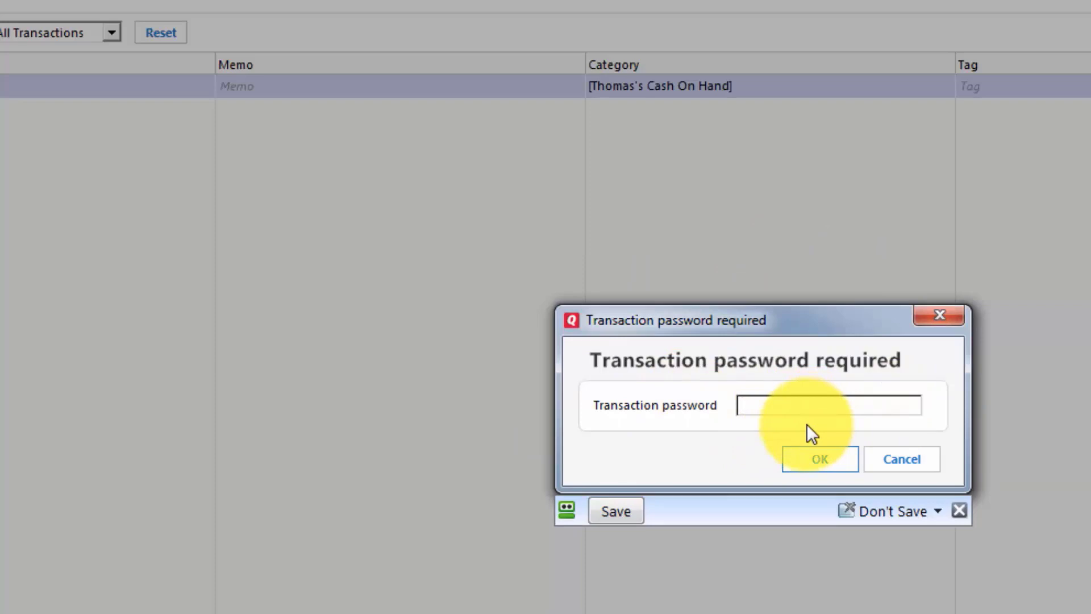
pyautogui.write('*************')
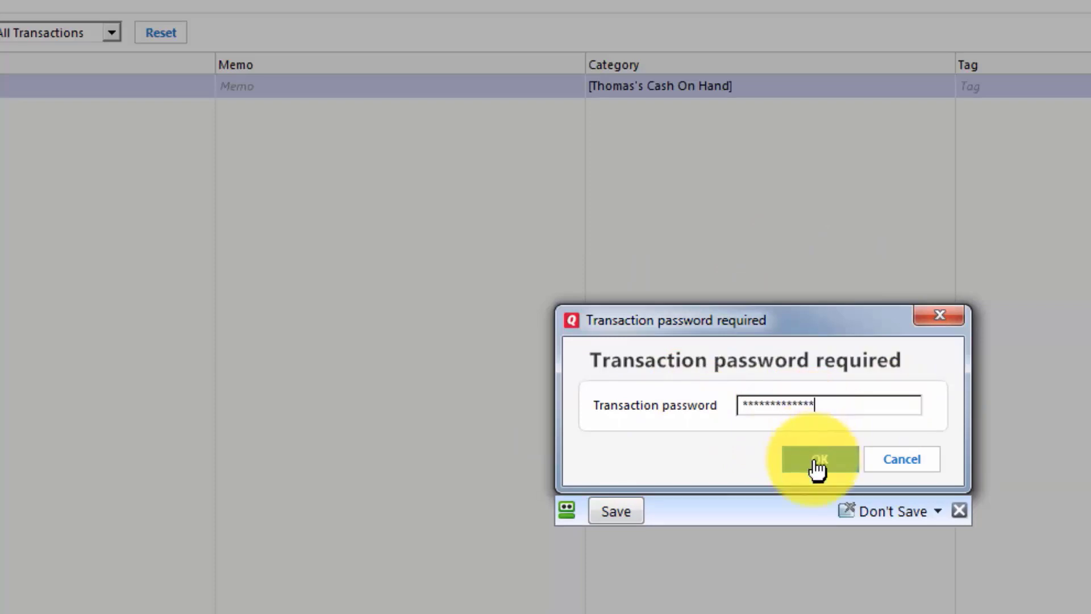
pyautogui.click(814, 461)
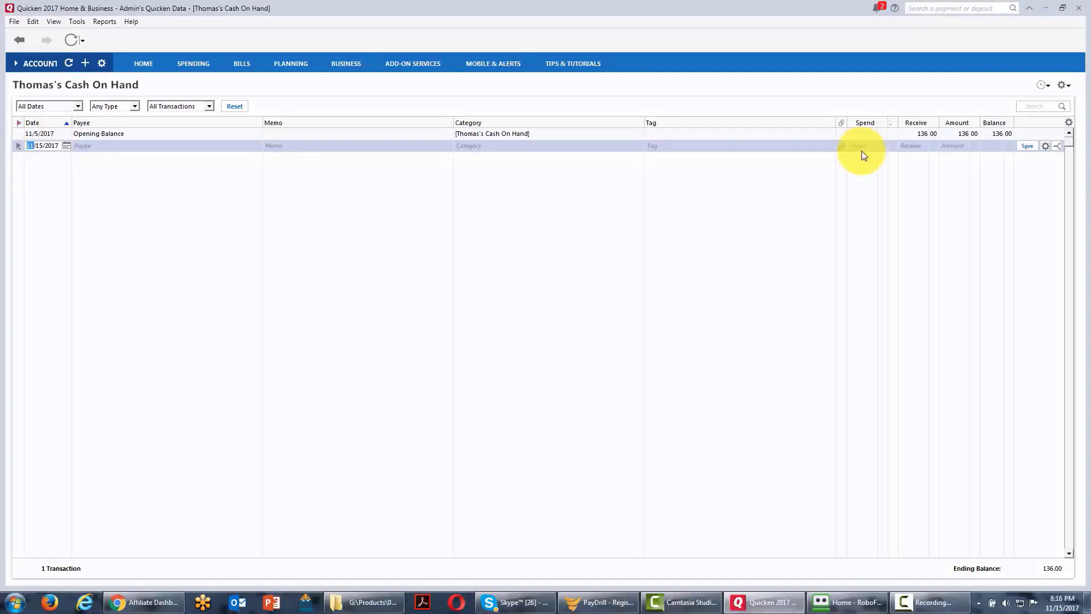
# Set the opening balance's received amount to 146.00 and save it, accepting the same-account transfer and entering the transaction password.
pyautogui.click(923, 134)
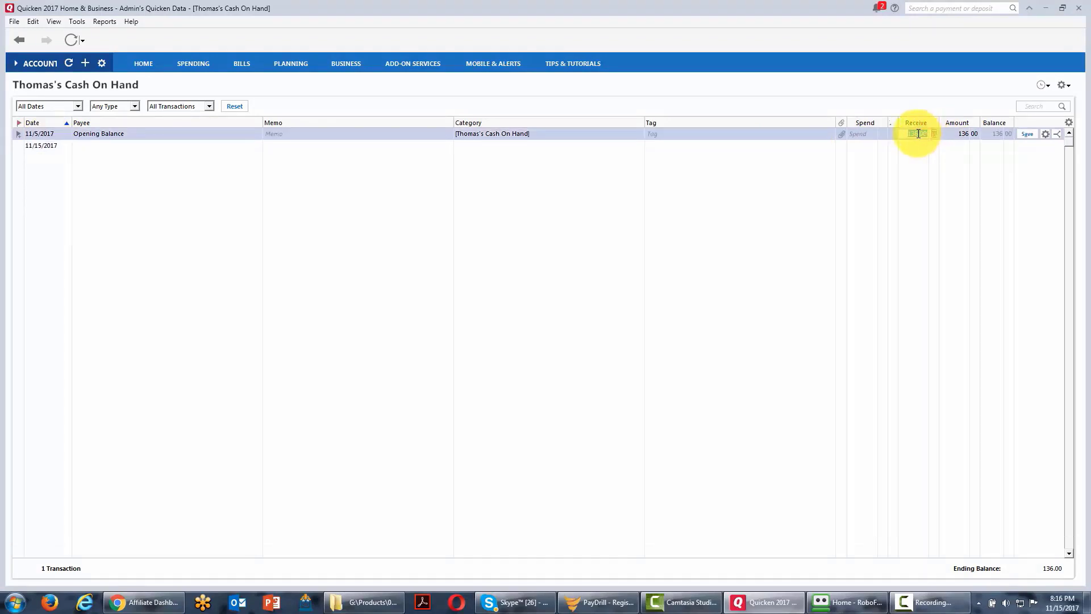
pyautogui.click(914, 134)
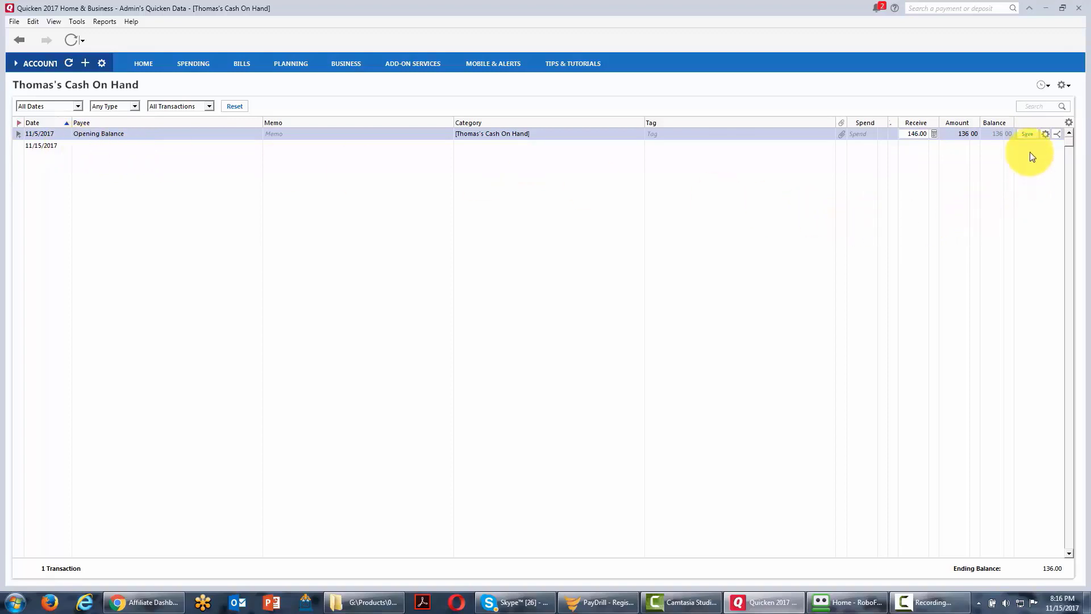
pyautogui.click(1027, 137)
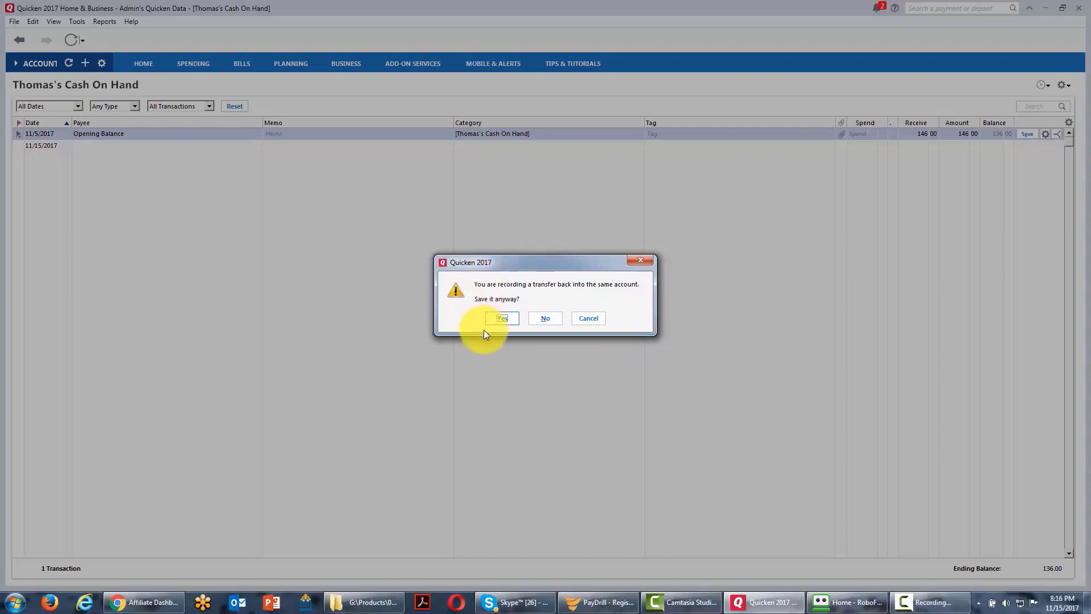
pyautogui.click(498, 321)
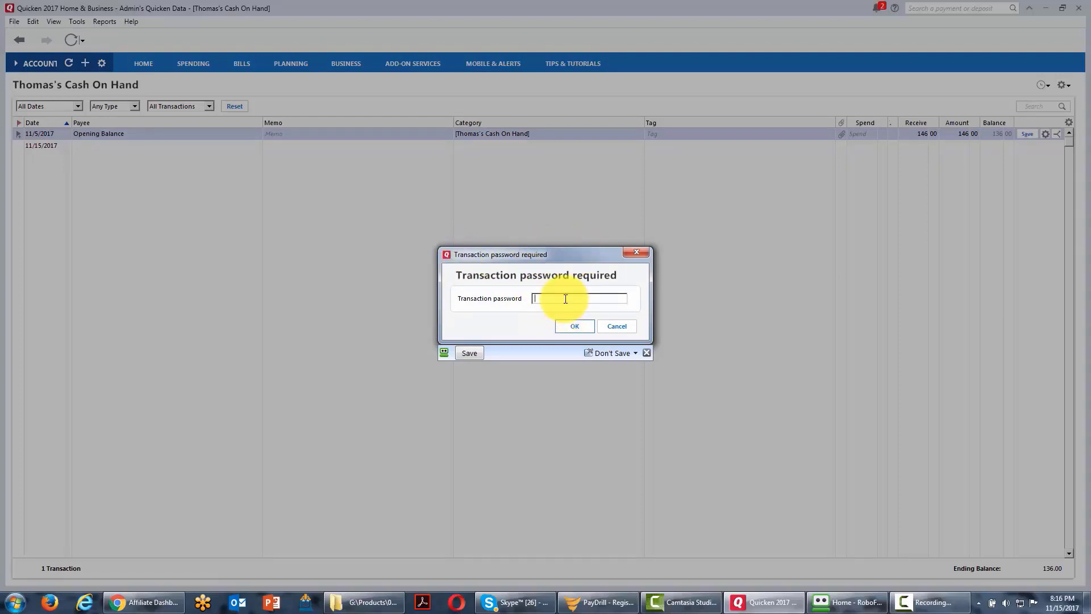
pyautogui.click(567, 326)
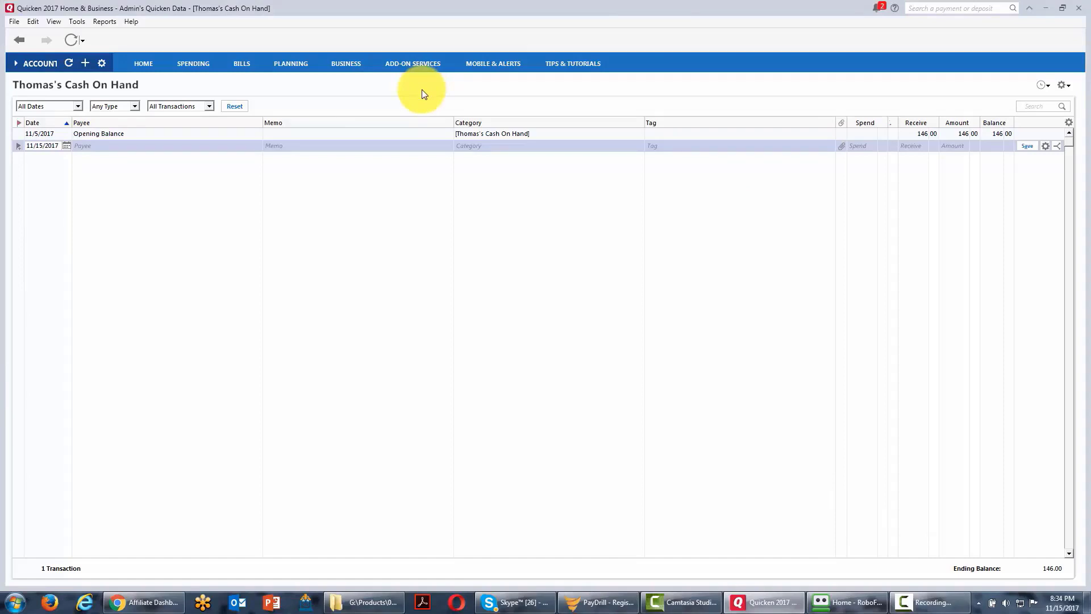
# Start adding a checking account, search the financial institutions for "Paypal" and choose PayPal.
pyautogui.click(83, 22)
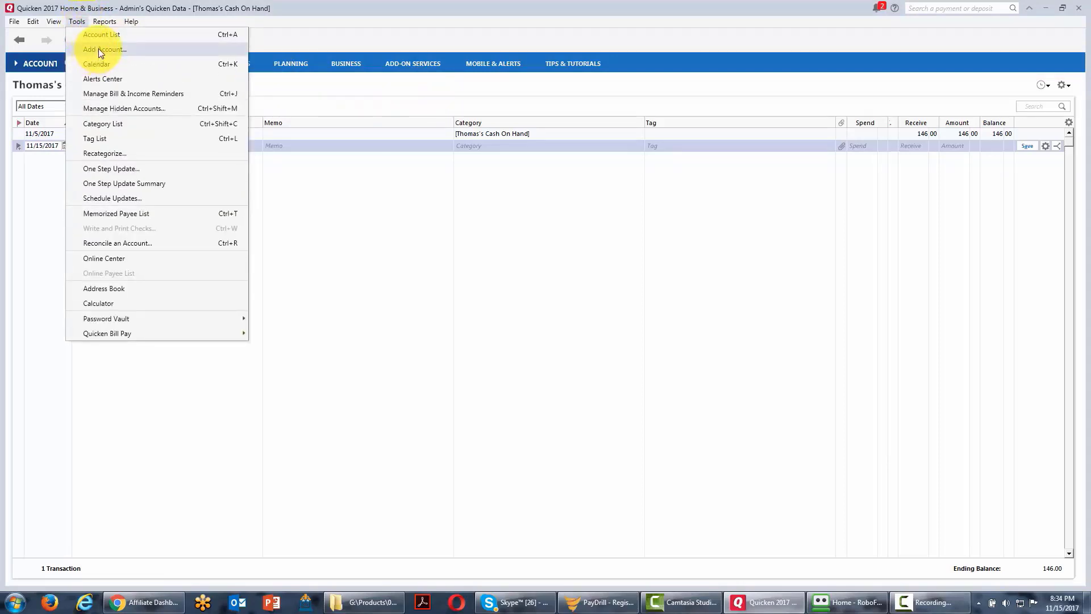
pyautogui.click(98, 49)
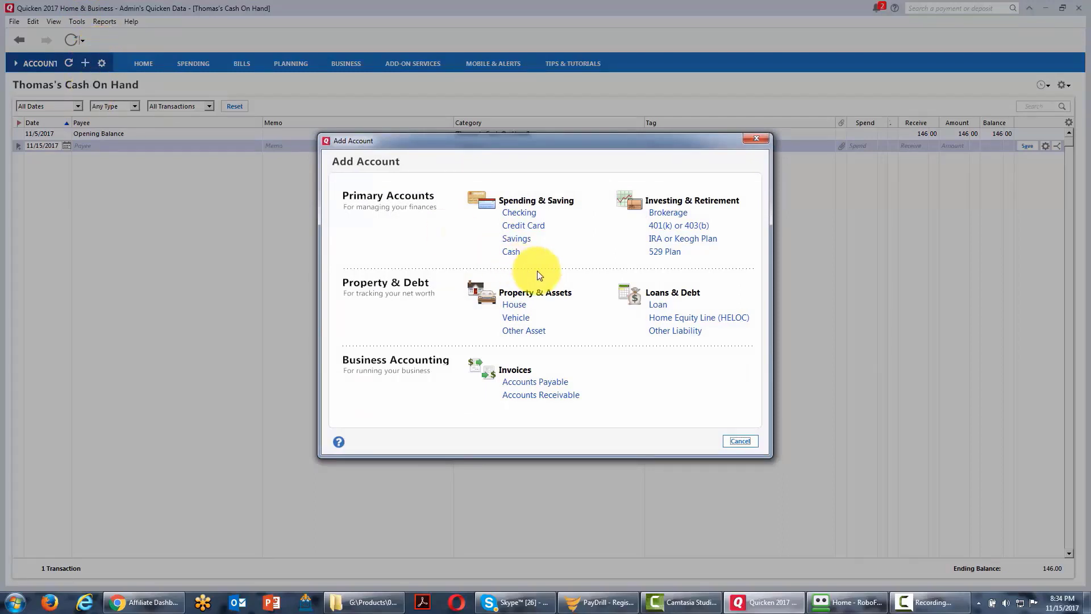
pyautogui.click(521, 217)
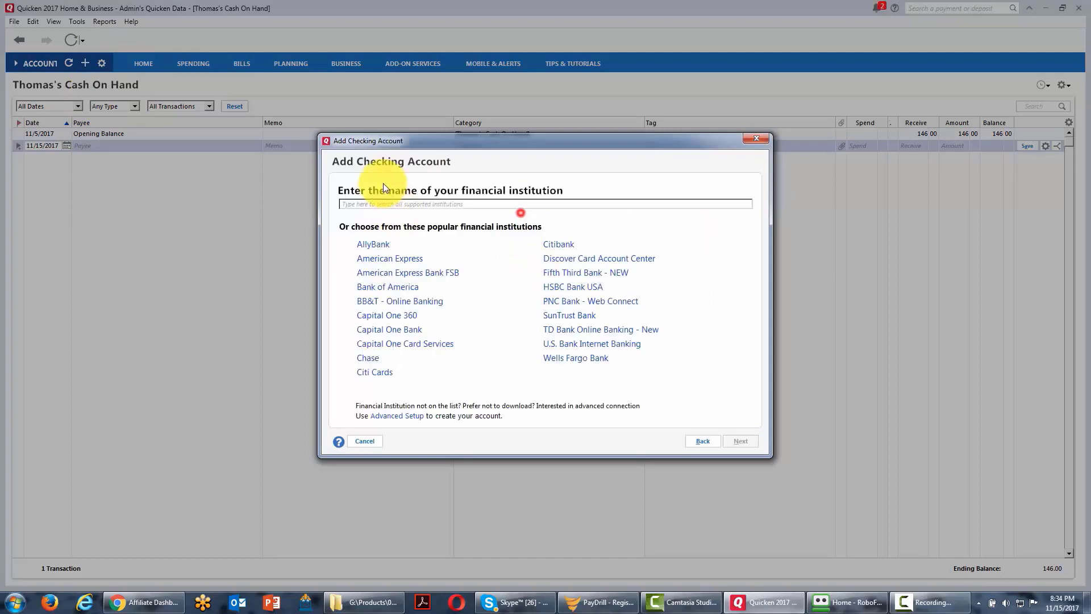
pyautogui.click(416, 207)
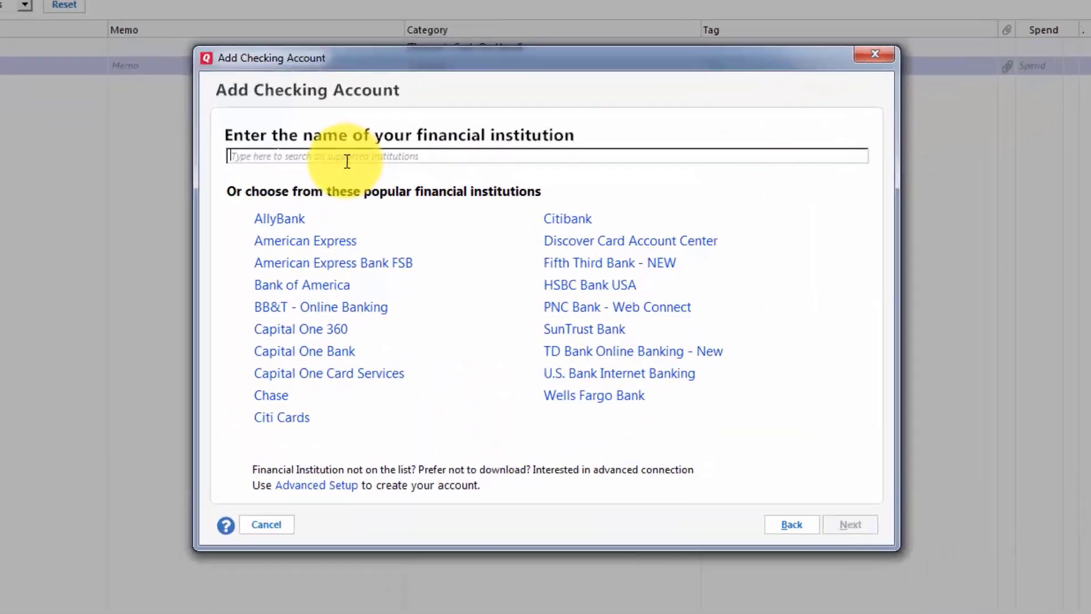
pyautogui.write('Paypal')
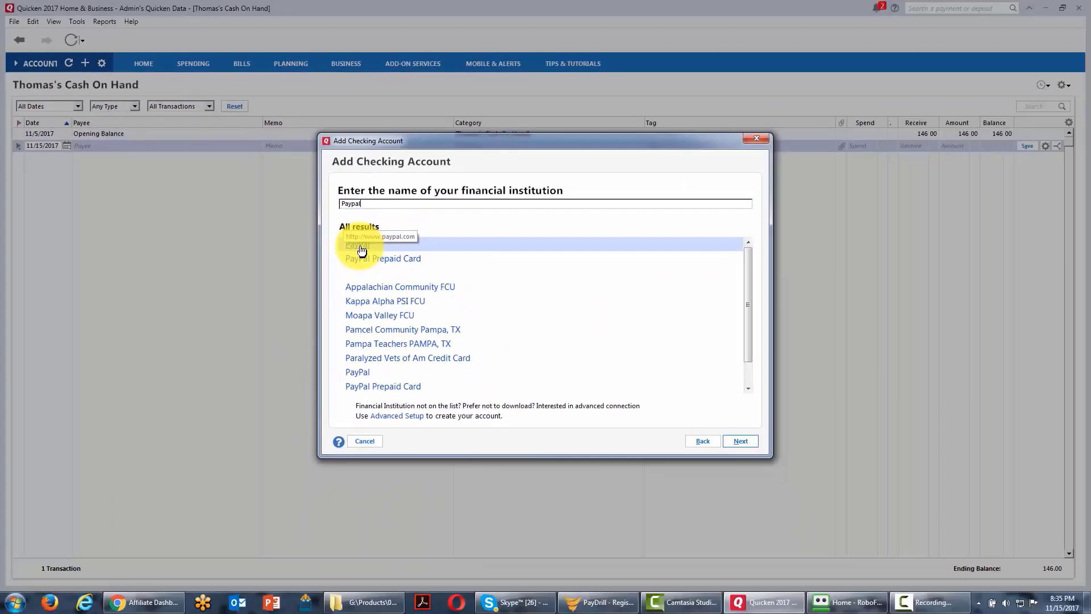
pyautogui.click(362, 250)
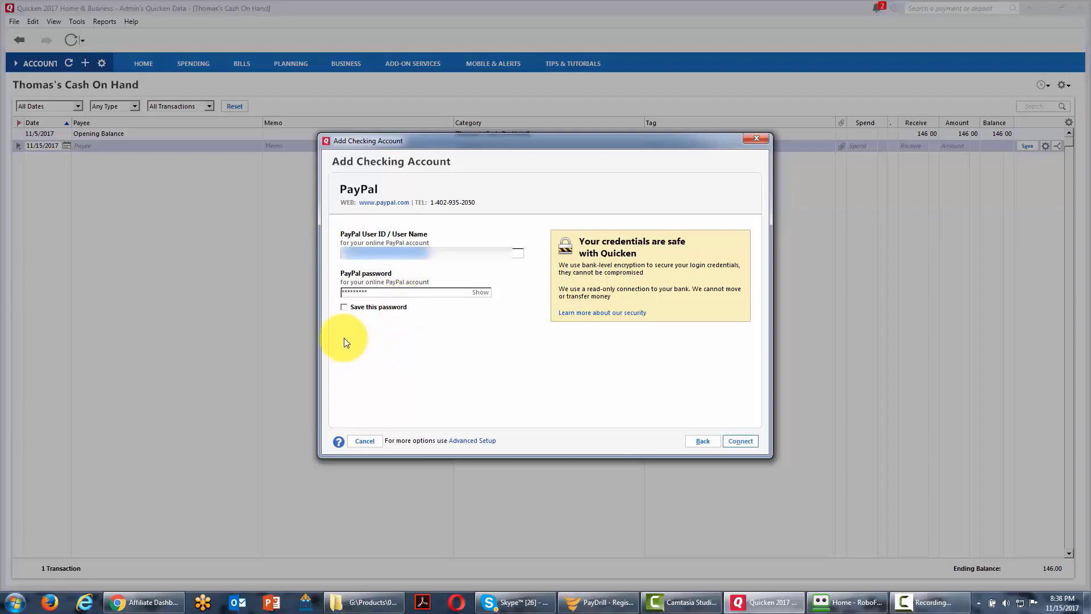
# Enter the PayPal user ID and password, choose to save the password, and connect to the account.
pyautogui.click(343, 307)
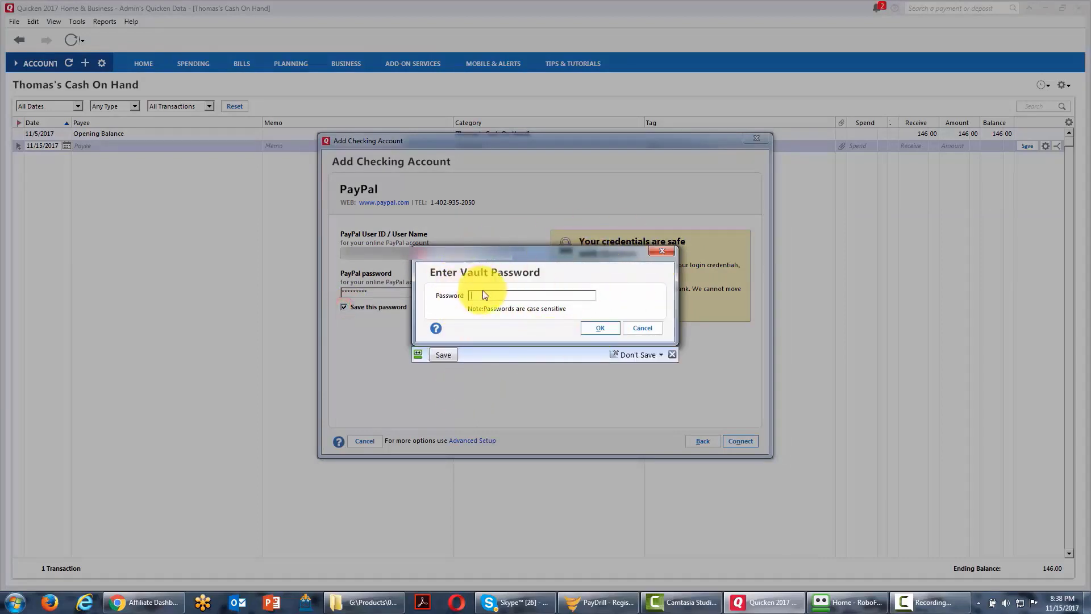
pyautogui.press('Escape')
pyautogui.click(738, 442)
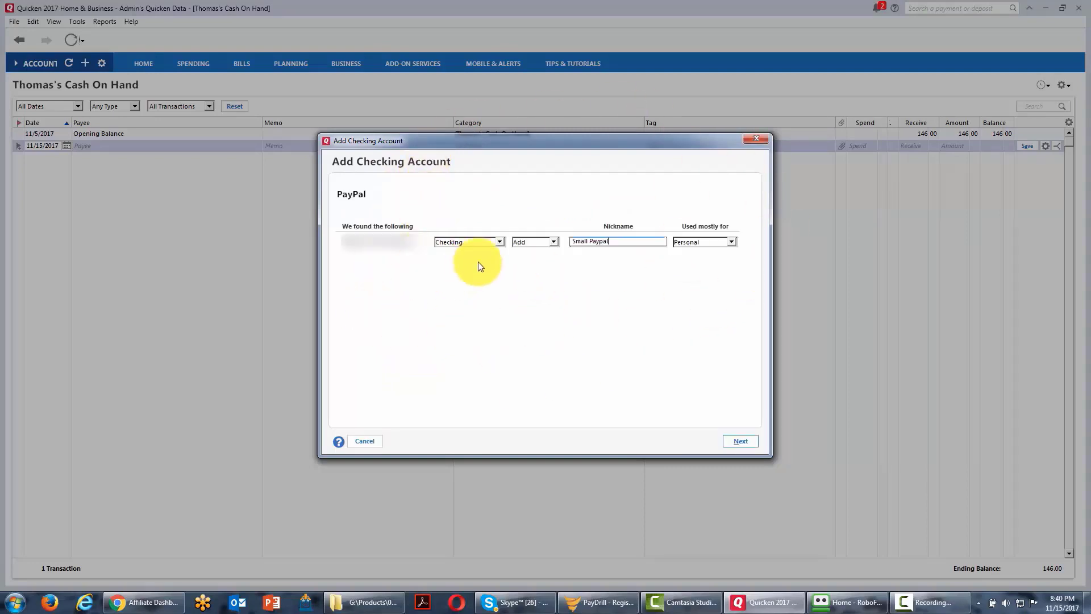
# Set the found PayPal account to be added as Checking with the nickname "Our PayPal Standard".
pyautogui.click(498, 242)
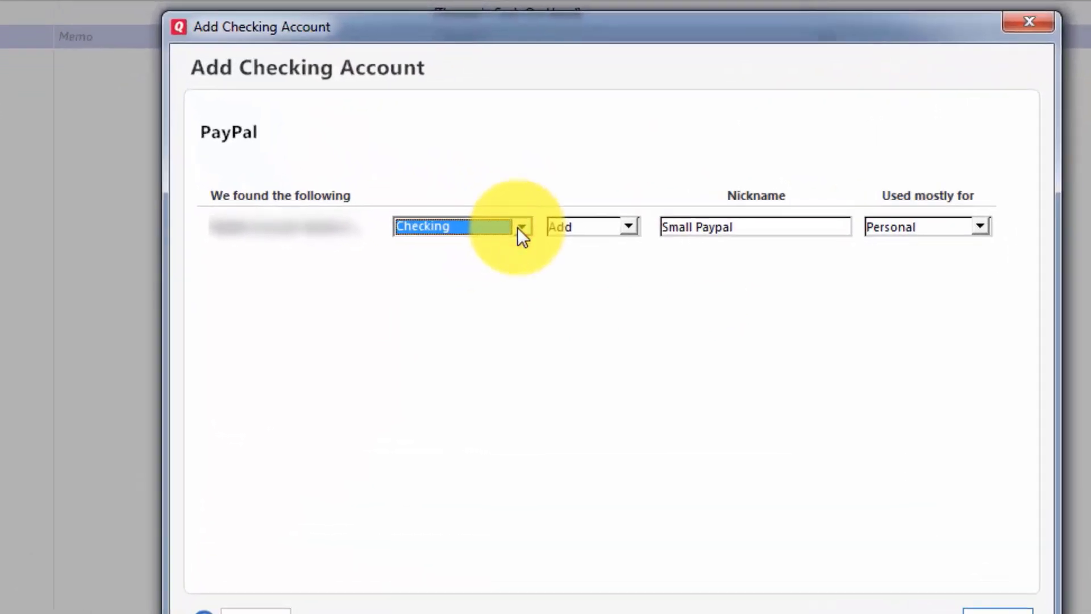
pyautogui.click(522, 227)
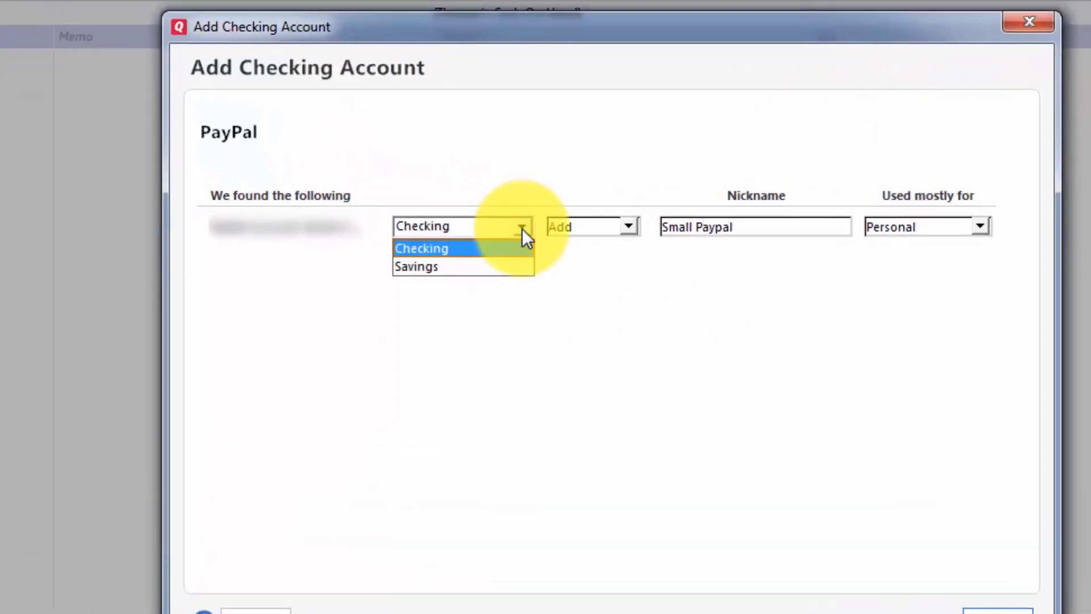
pyautogui.click(475, 248)
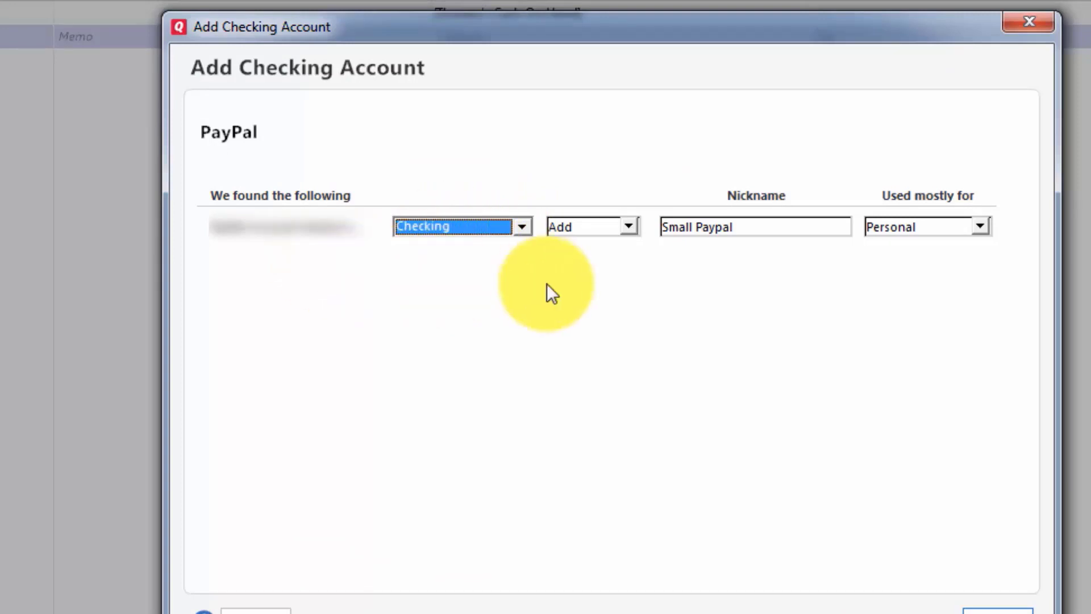
pyautogui.click(665, 229)
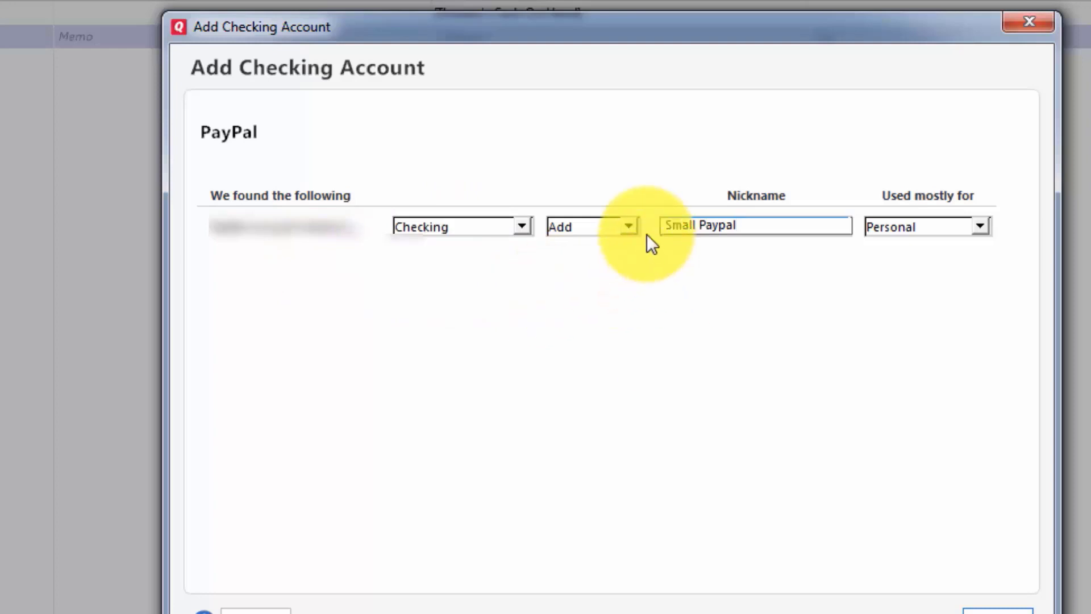
pyautogui.click(628, 225)
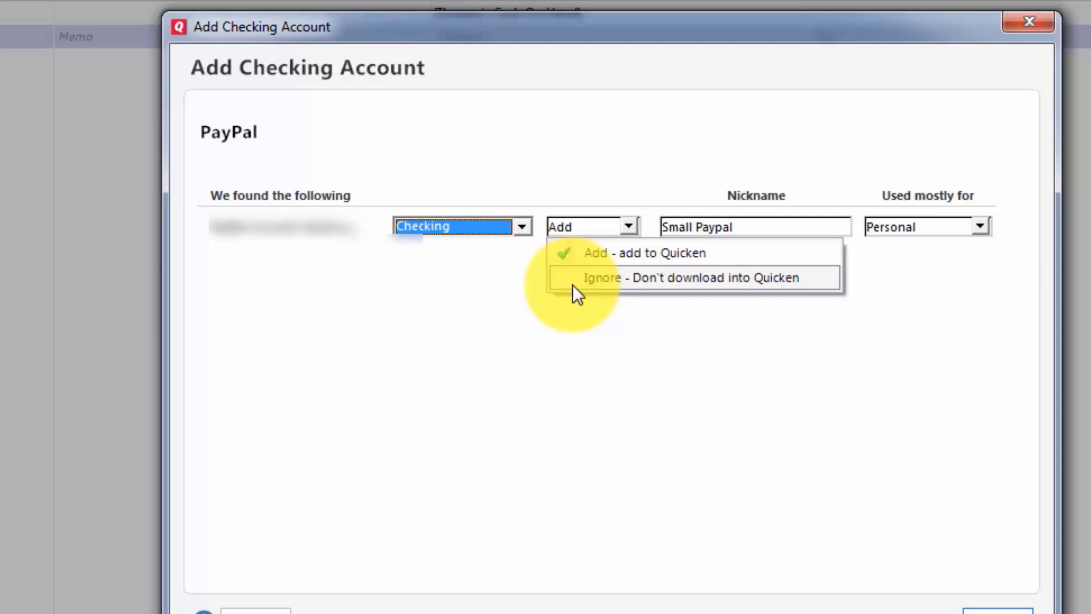
pyautogui.click(598, 251)
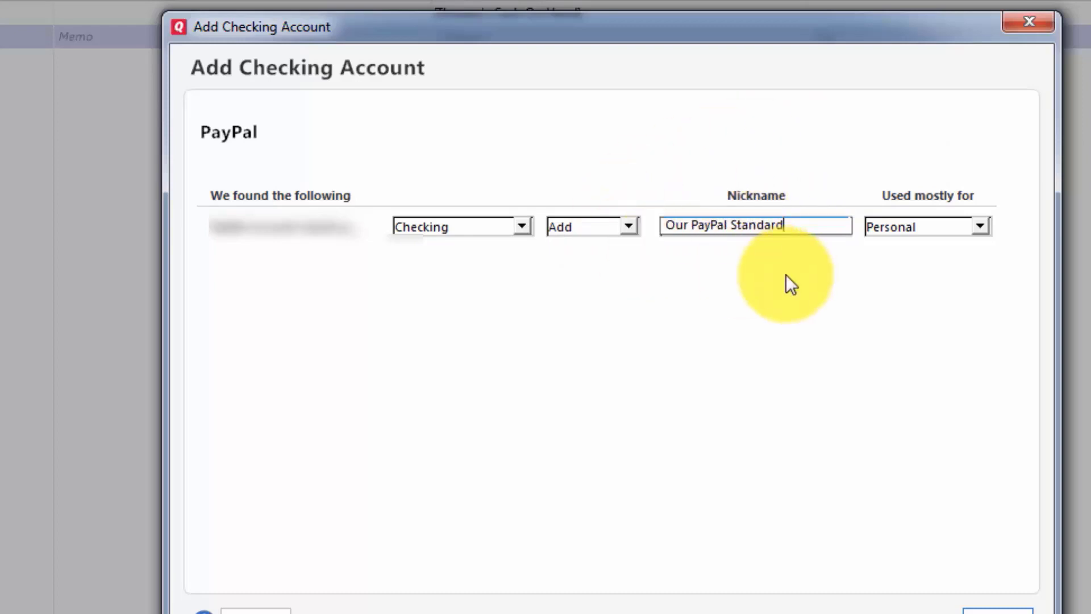
# Mark the PayPal account as used mostly for Business and finish adding it.
pyautogui.click(979, 226)
pyautogui.click(980, 225)
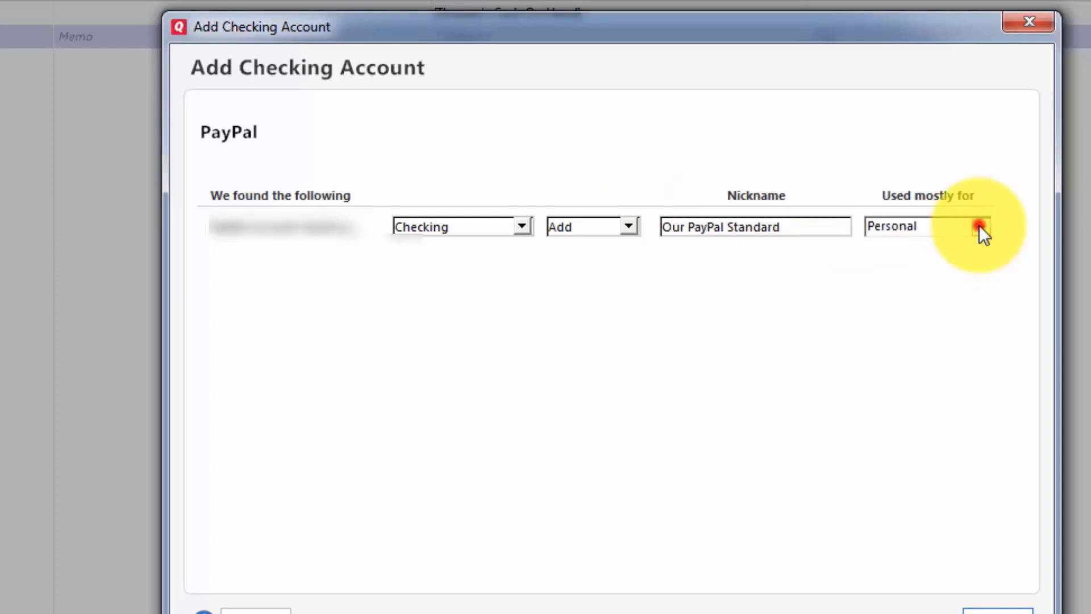
pyautogui.click(921, 263)
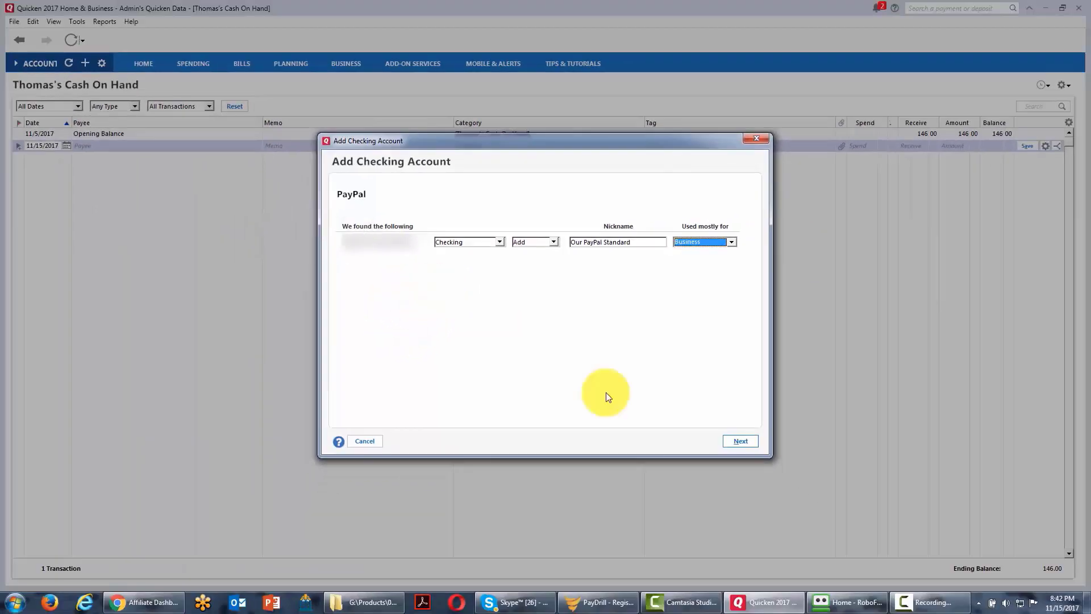
pyautogui.click(741, 442)
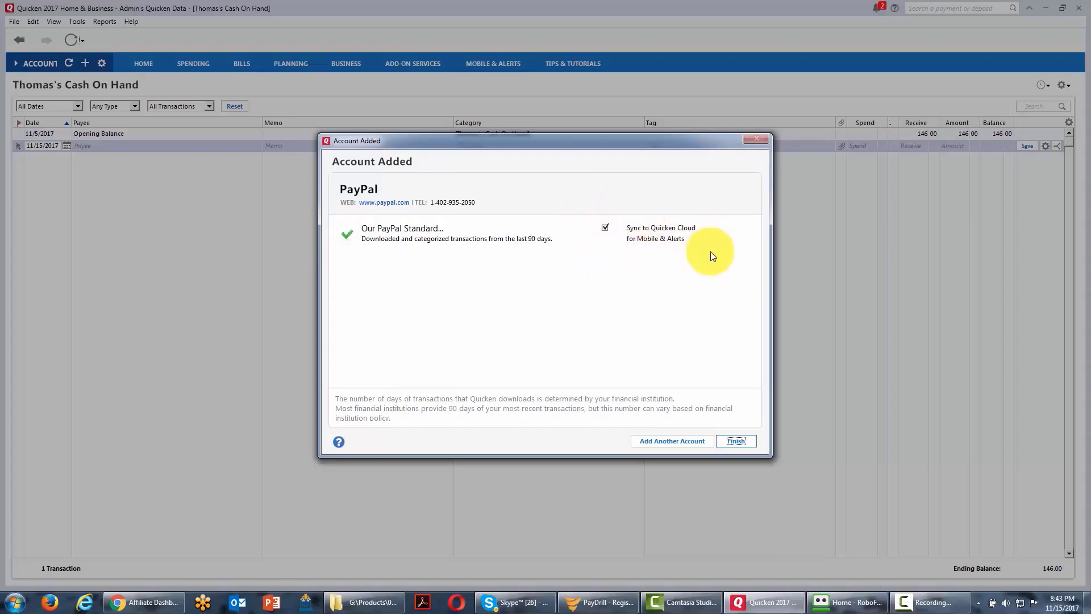
pyautogui.click(731, 450)
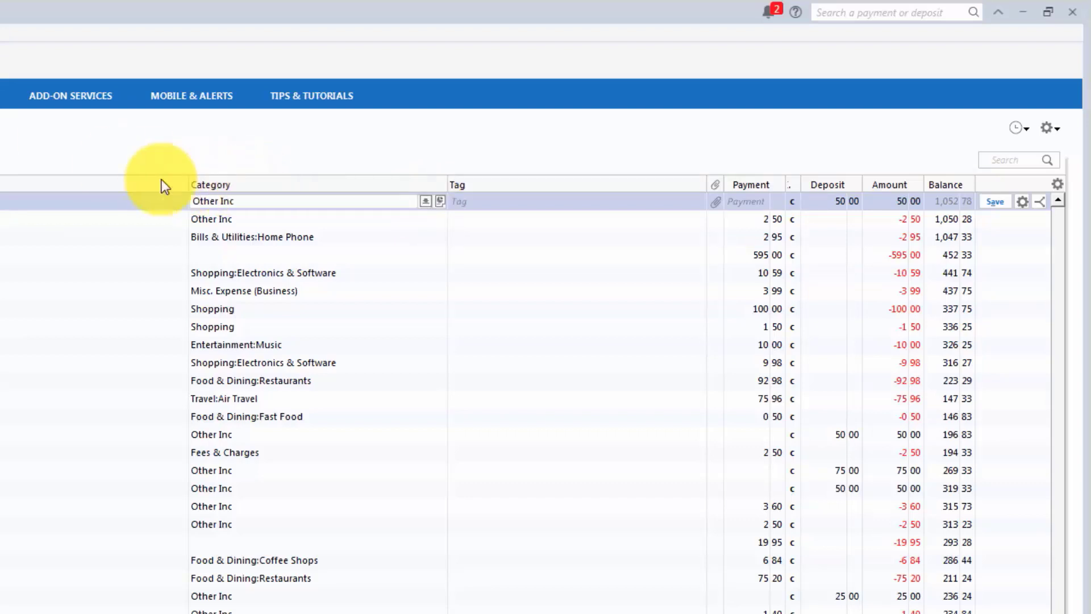
# Create a new category from the Business Income categories of the 10/4/2017 deposit and name it "Digital Product Sales Income".
pyautogui.click(425, 204)
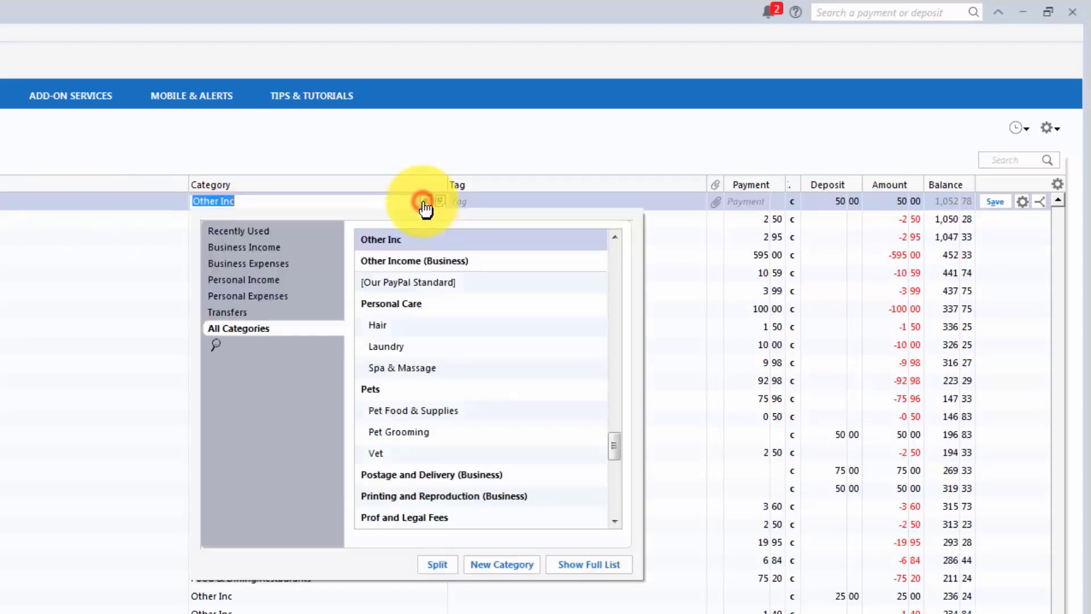
pyautogui.click(262, 248)
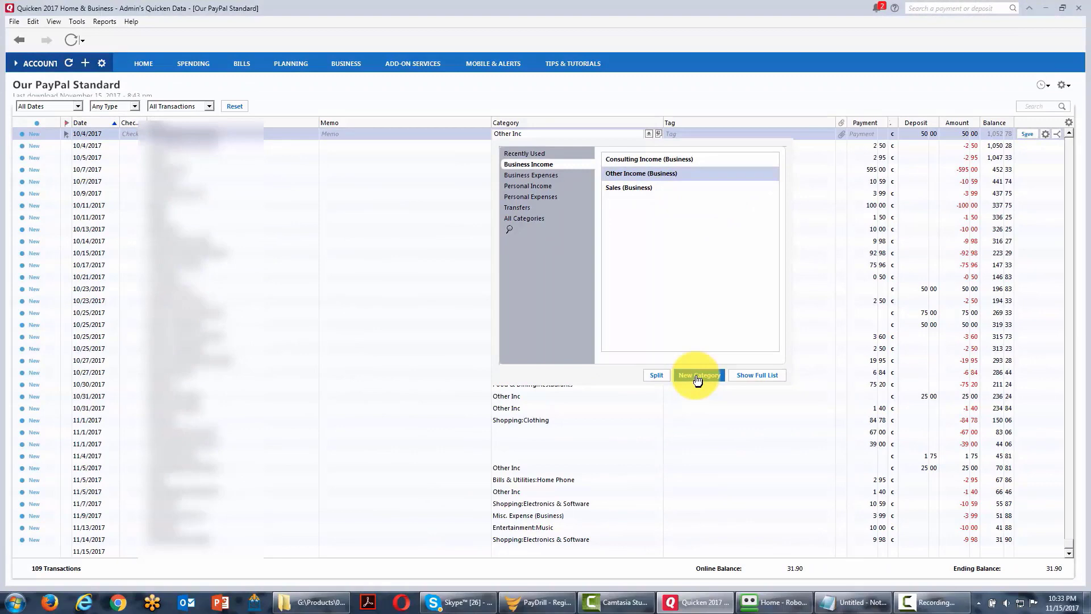
pyautogui.click(697, 378)
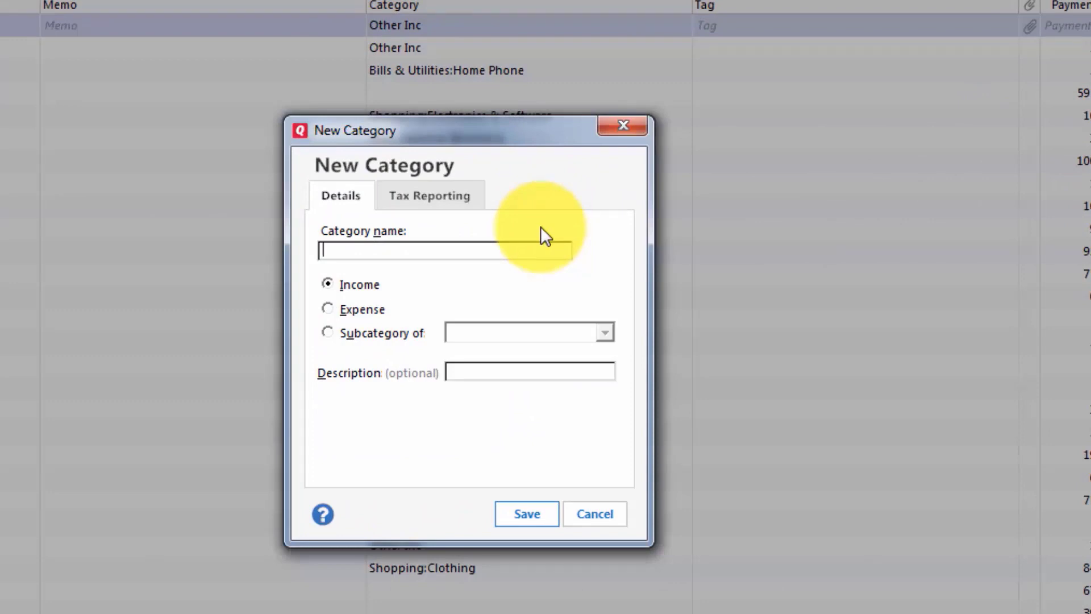
pyautogui.write('Digital Product Sales Income')
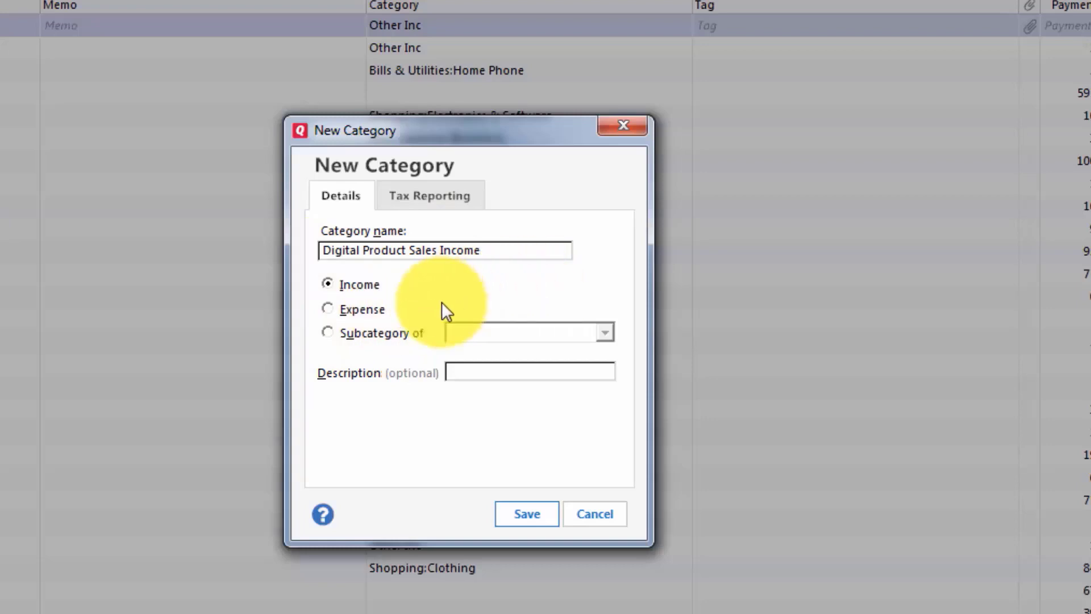
pyautogui.click(329, 332)
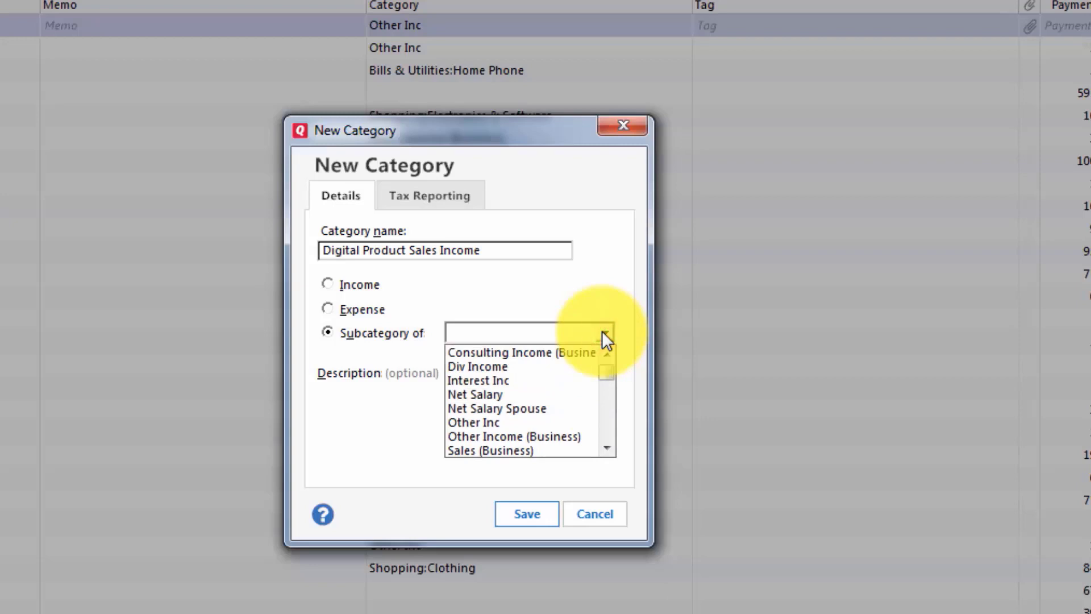
pyautogui.moveTo(604, 367)
pyautogui.mouseDown()
pyautogui.moveTo(596, 437)
pyautogui.moveTo(606, 369)
pyautogui.mouseUp()
pyautogui.click(595, 278)
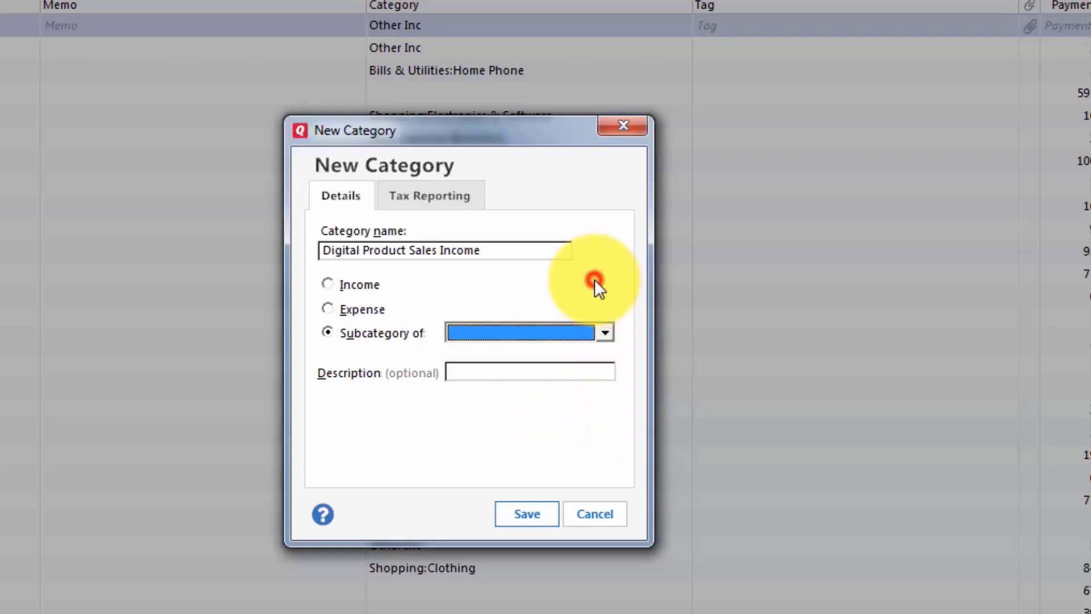
# Describe the new category as sales of digital products, set its type to Income, and save it as the deposit's category.
pyautogui.click(506, 370)
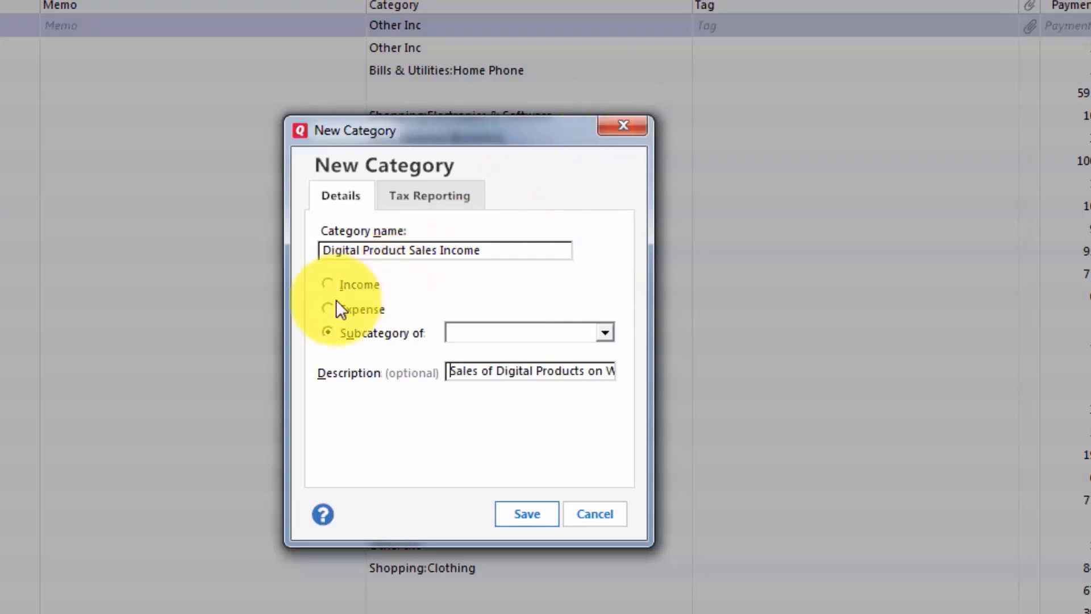
pyautogui.click(329, 283)
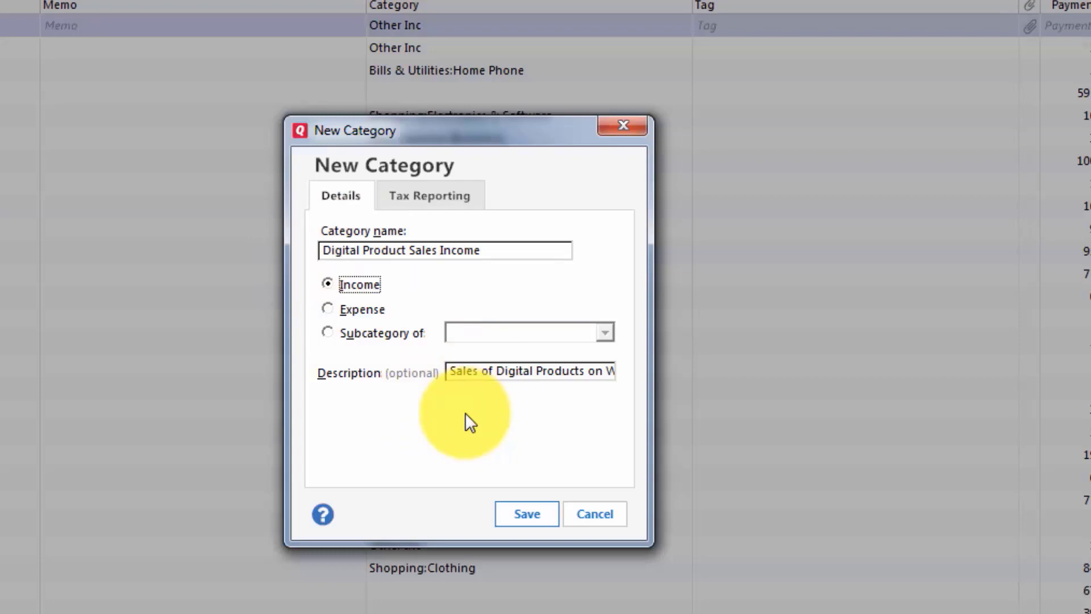
pyautogui.hotkey('ctrl', 'Tab')
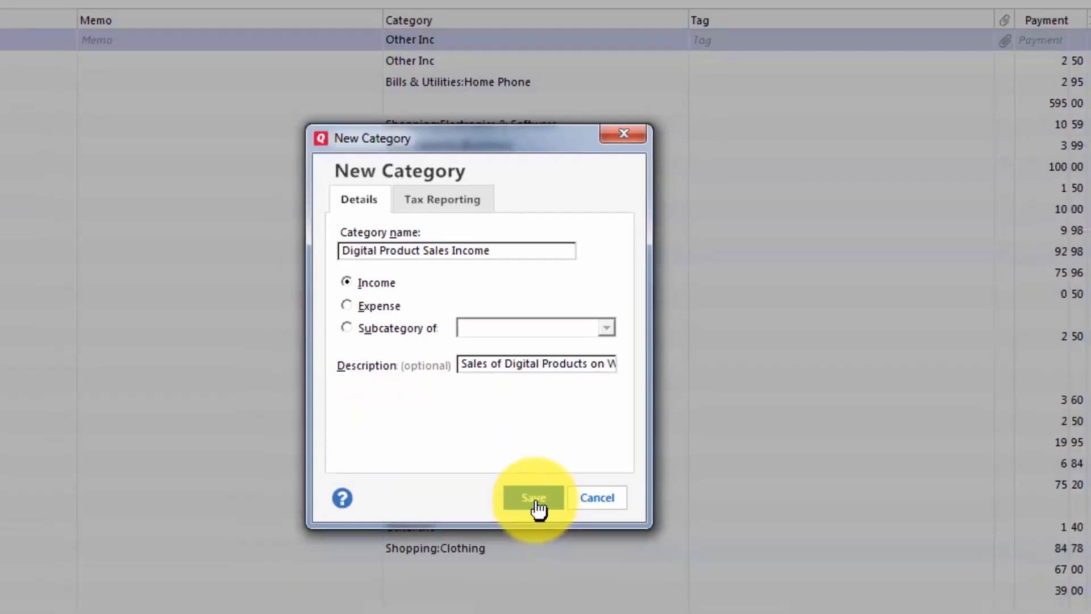
pyautogui.click(527, 514)
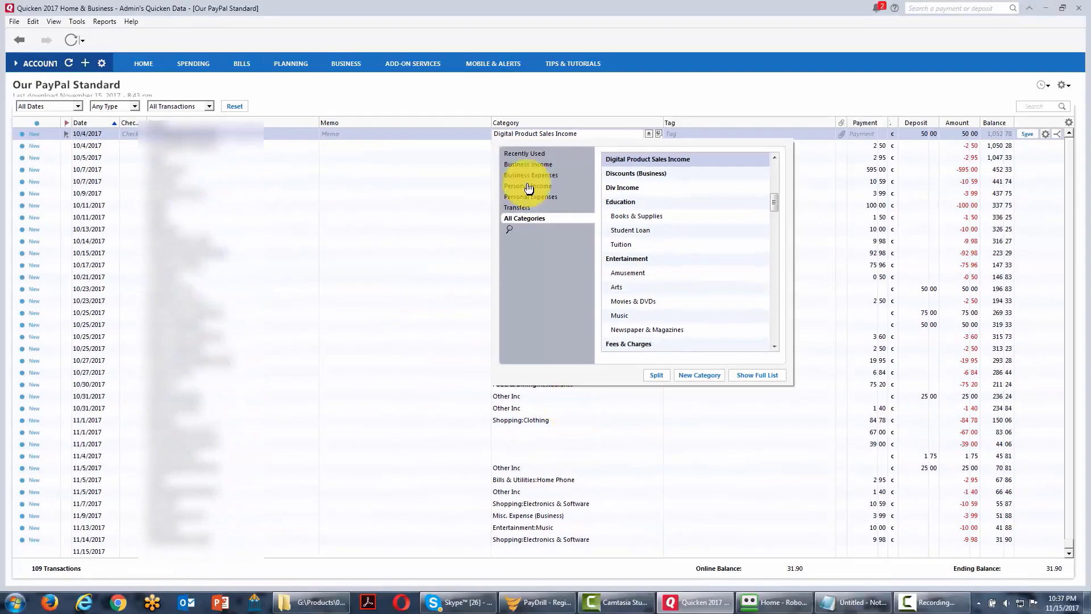
pyautogui.click(705, 88)
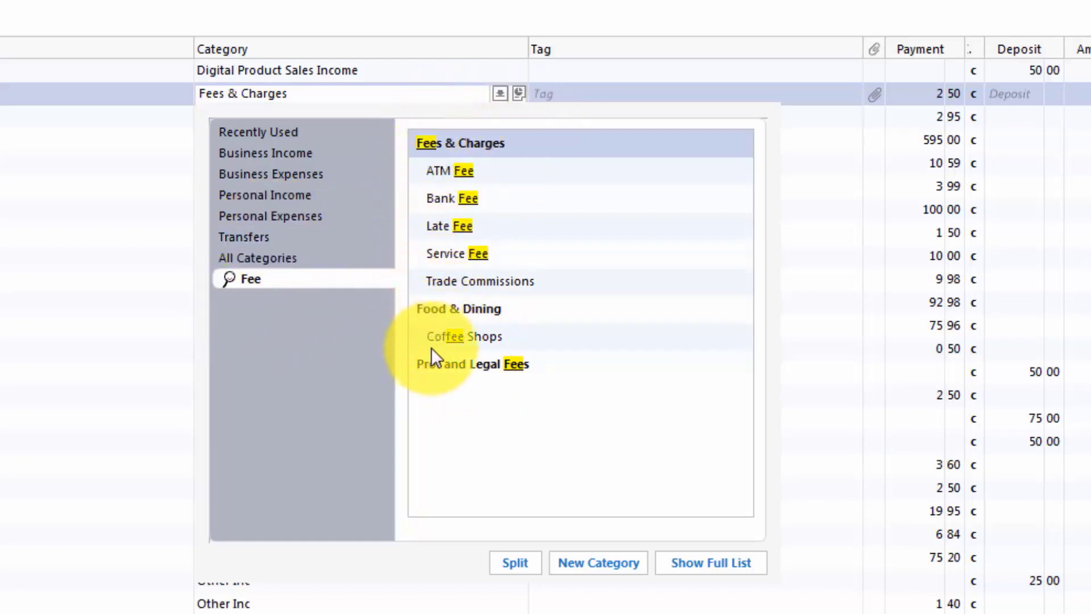
# Categorize the 2.50 payment below the first deposit as Fees & Charges:Service Fee and save the transaction.
pyautogui.click(455, 253)
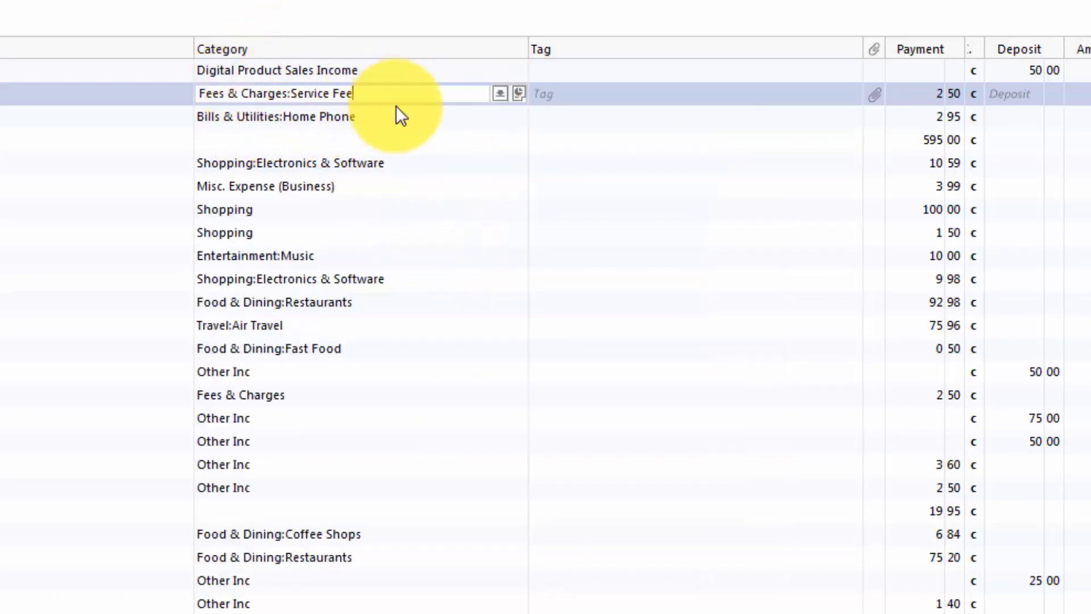
pyautogui.press('Return')
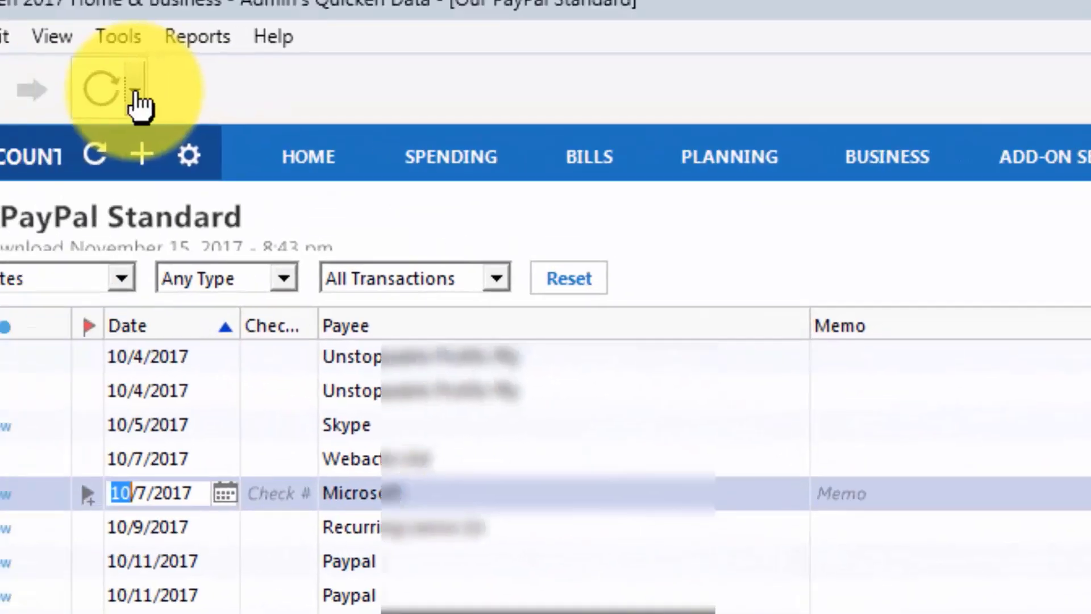
# Run One Step Update for Our PayPal Standard only and close the update summary.
pyautogui.click(250, 126)
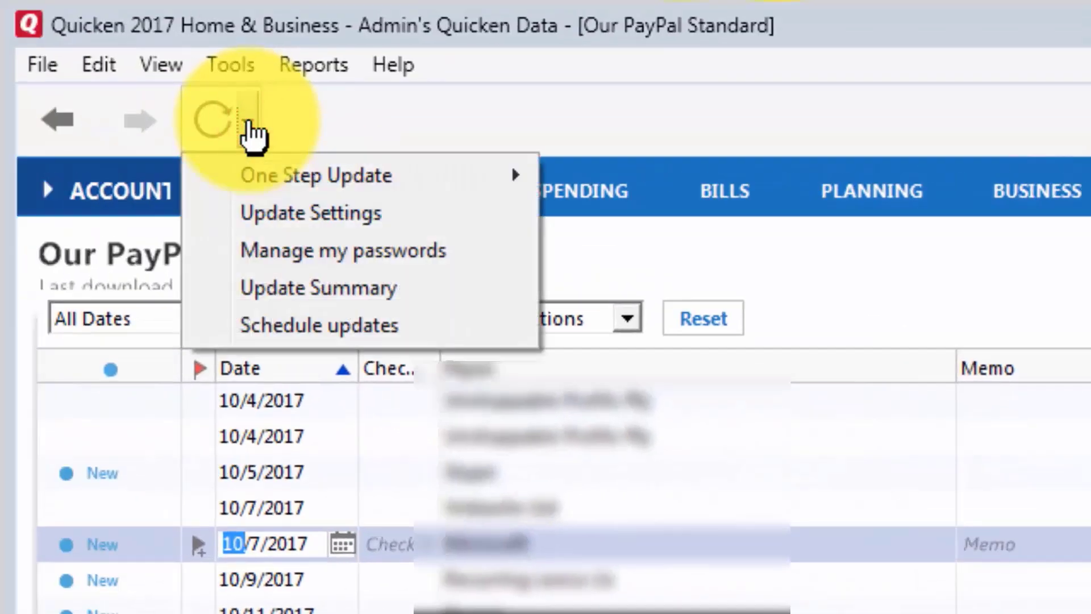
pyautogui.moveTo(366, 176)
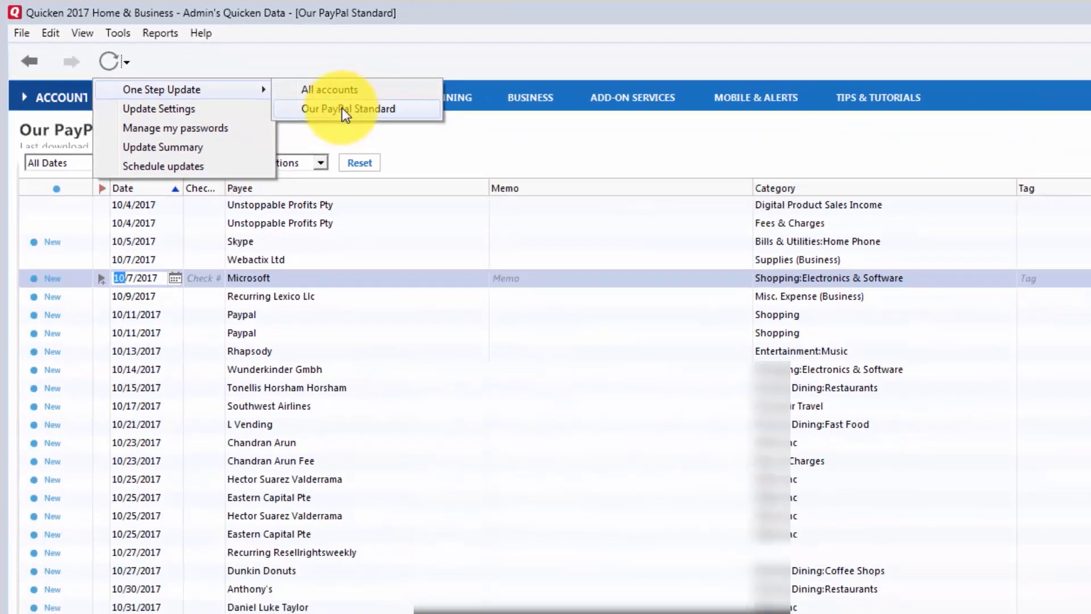
pyautogui.click(671, 214)
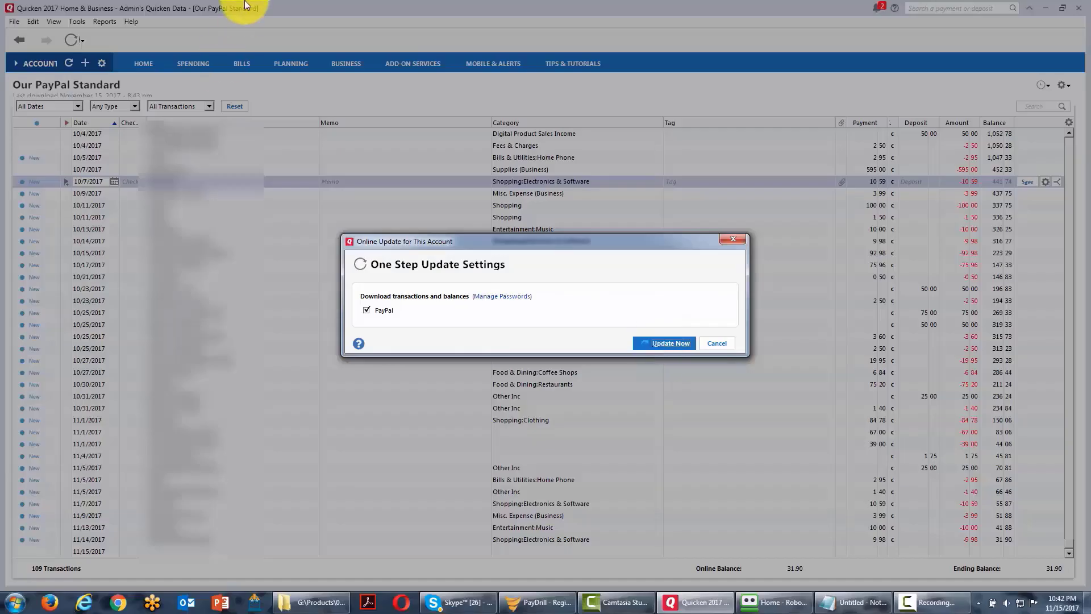
pyautogui.click(660, 343)
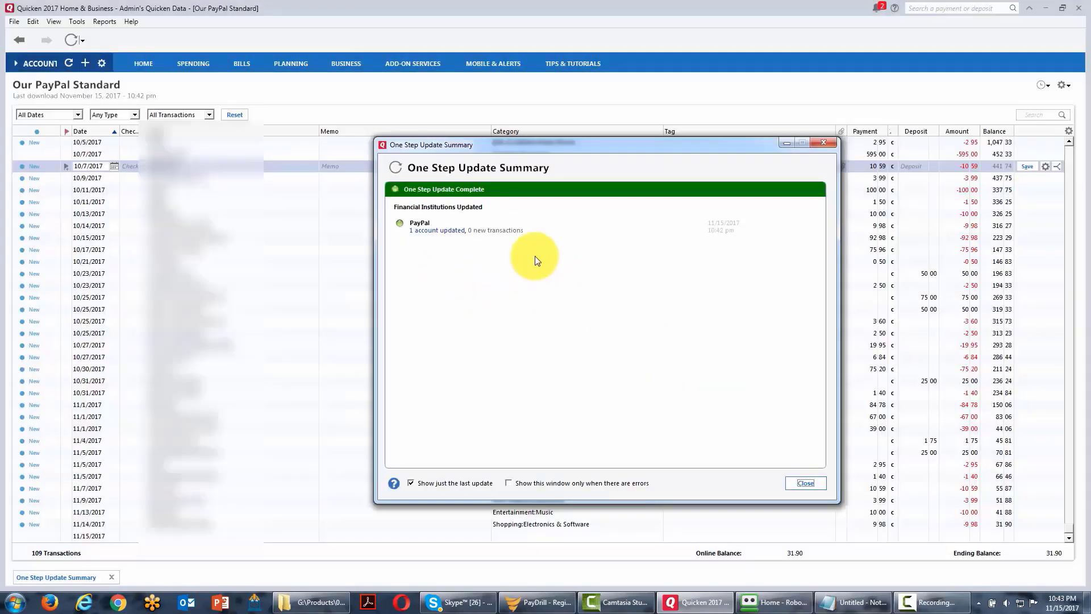
pyautogui.click(798, 484)
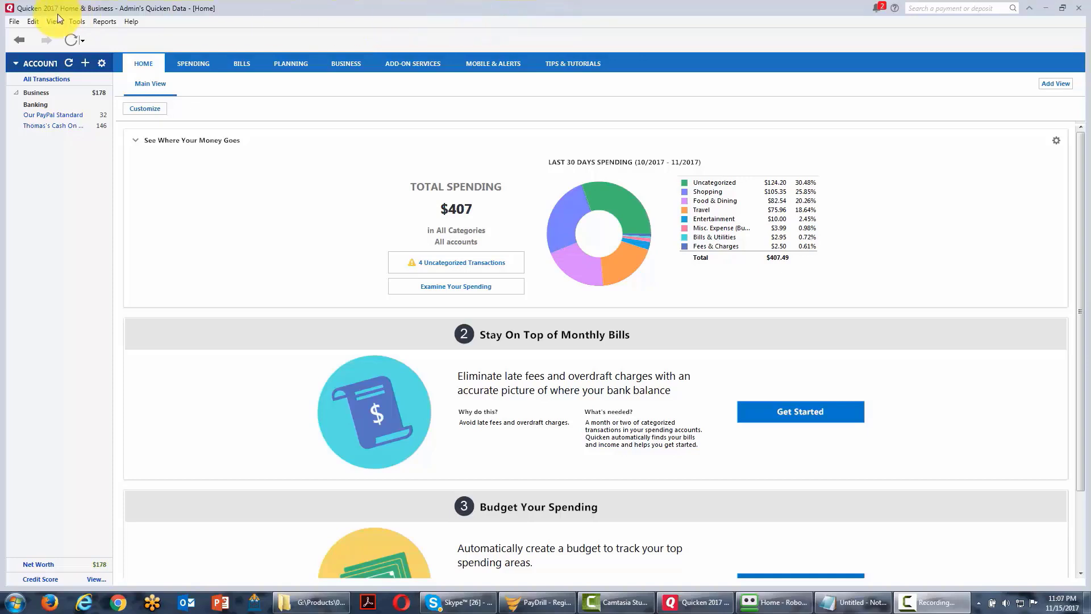
# Start adding another checking account, search the financial institutions for "paypal" and choose PayPal.
pyautogui.click(82, 21)
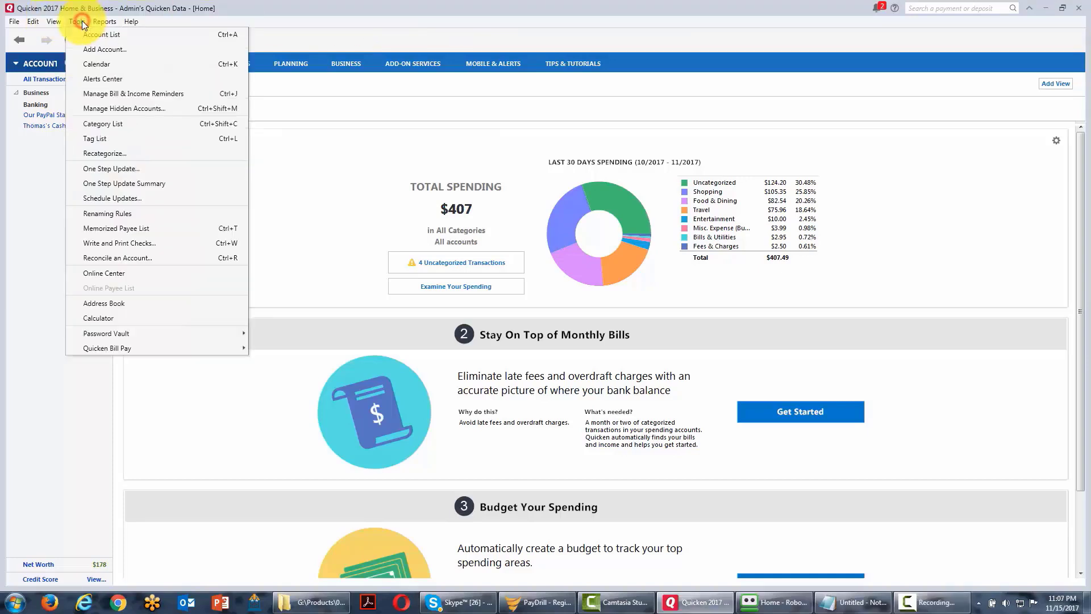
pyautogui.click(106, 50)
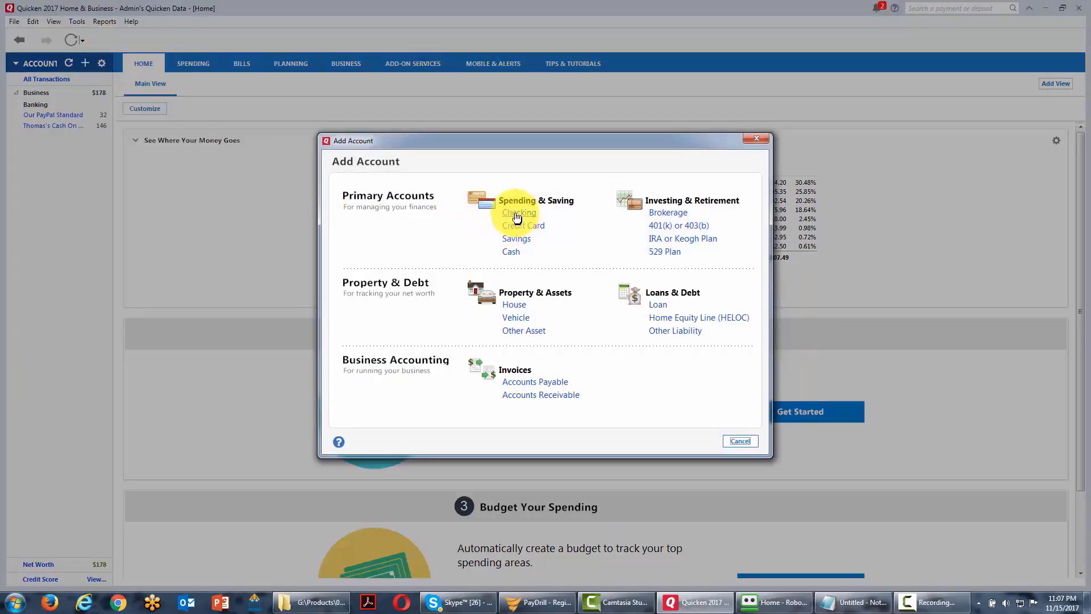
pyautogui.click(516, 214)
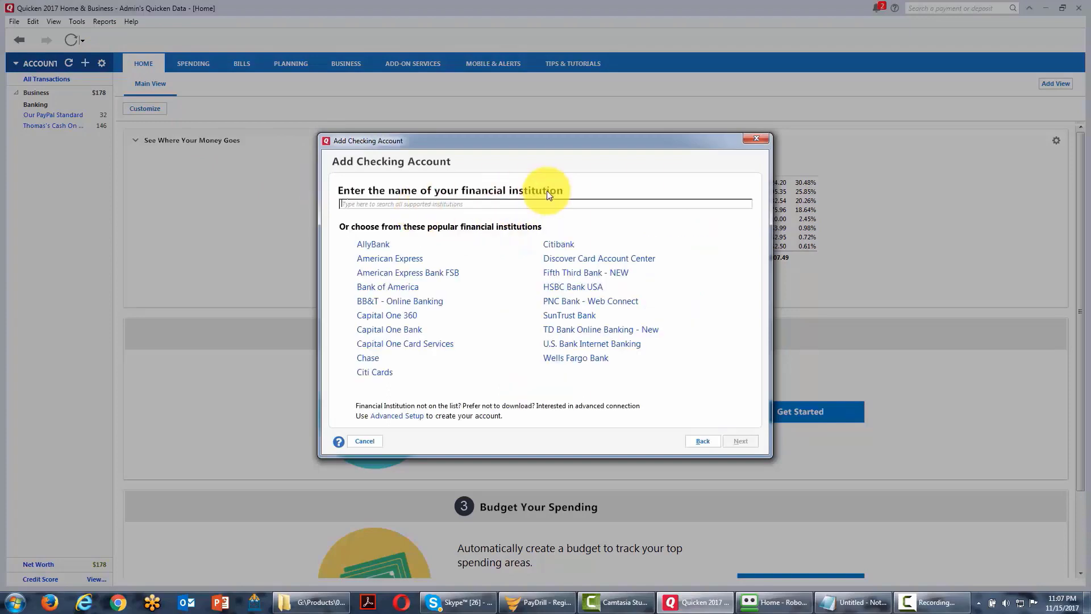
pyautogui.write('paypal')
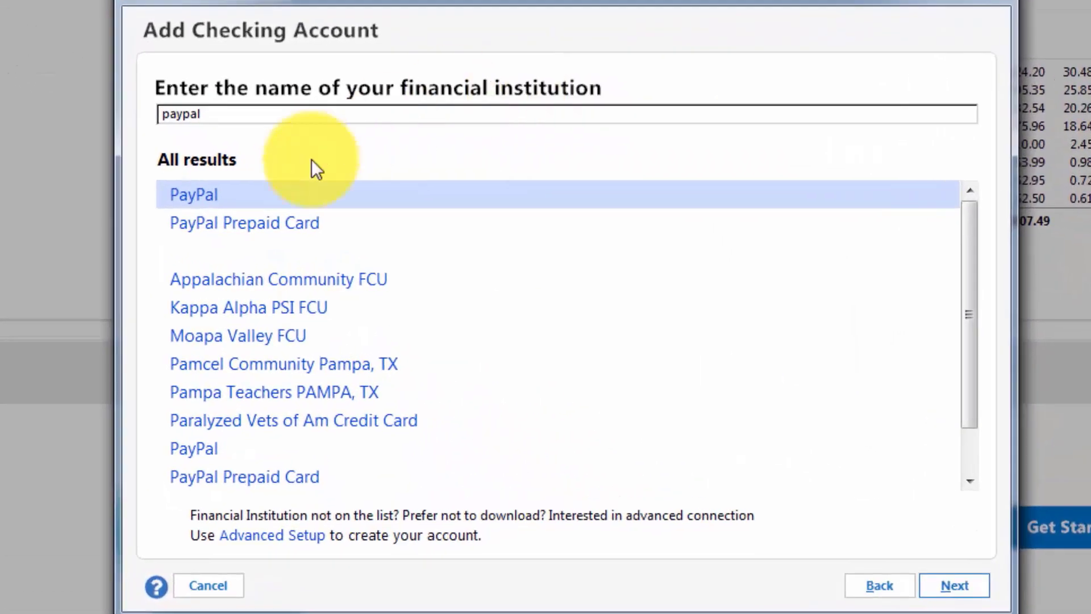
pyautogui.doubleClick(250, 216)
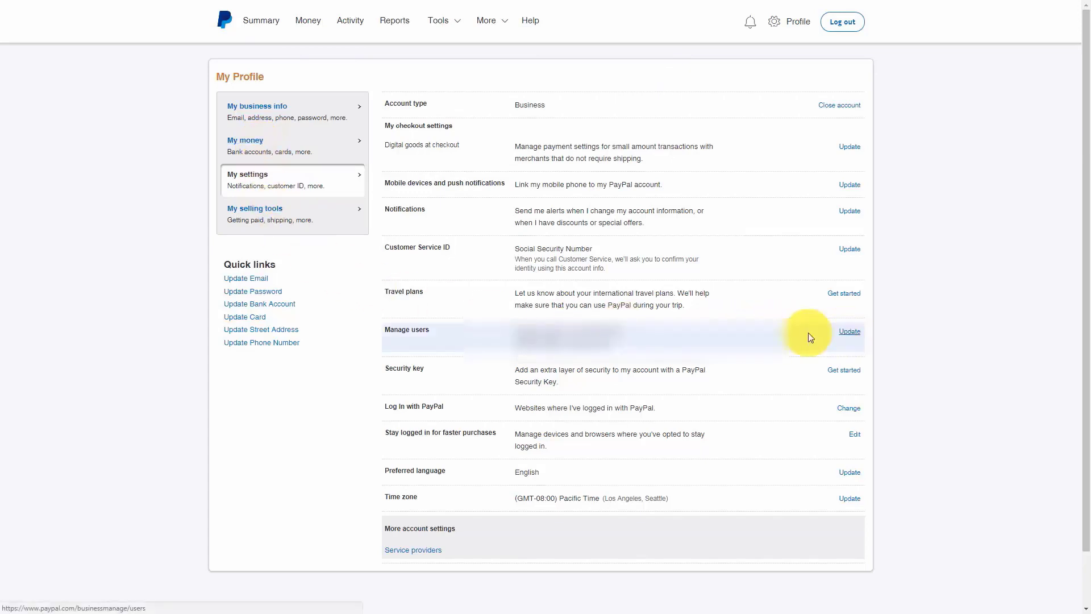
# Switch to the PayPal website and add a user under Manage users with user ID "quickendata", a confirmed password, and the person's first and last name.
pyautogui.click(394, 332)
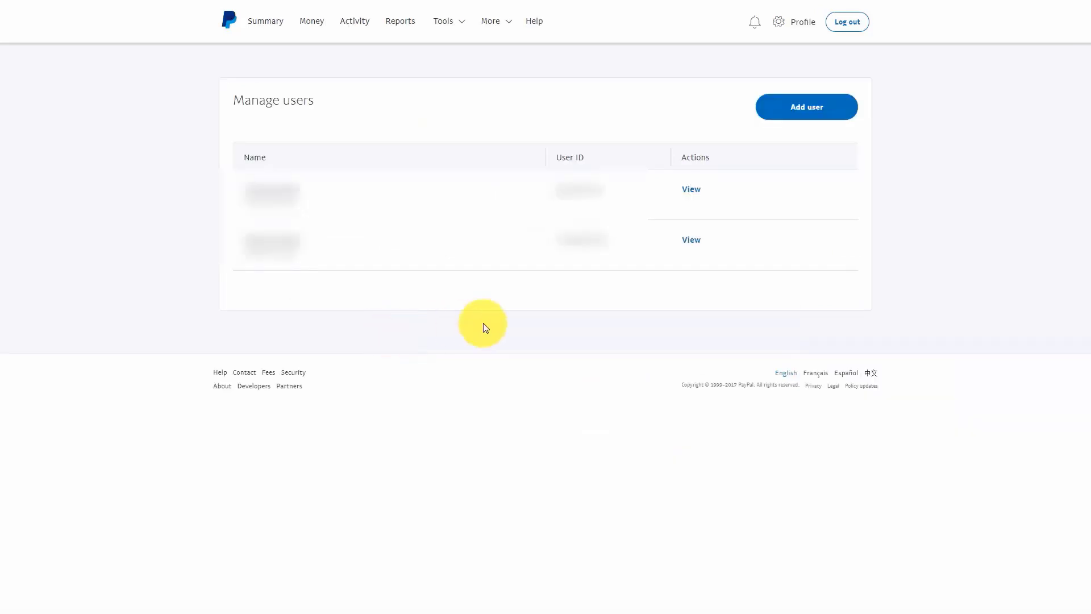
pyautogui.click(811, 115)
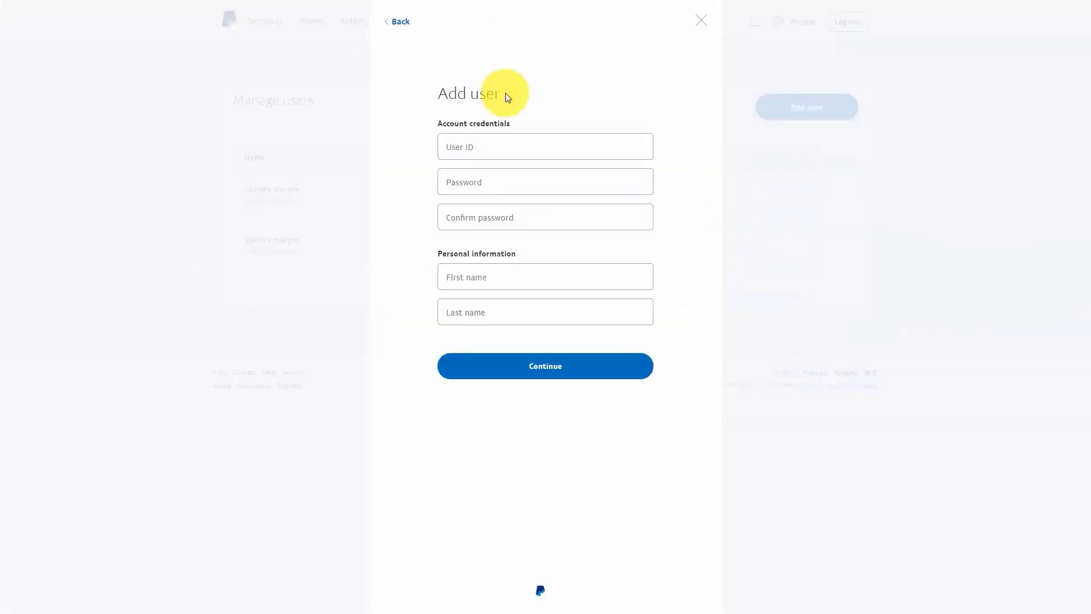
pyautogui.click(492, 145)
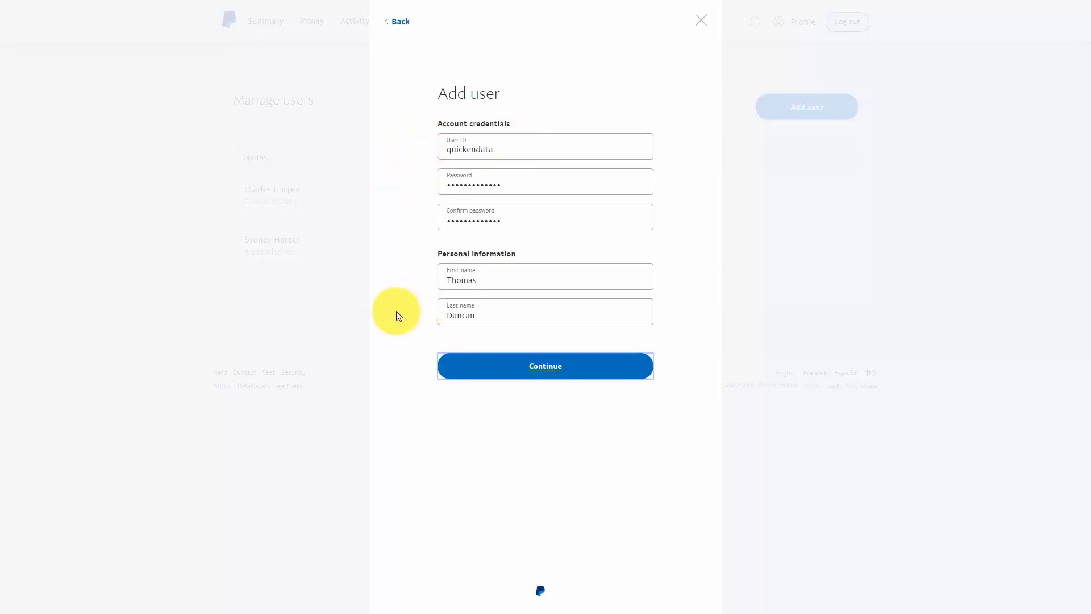
pyautogui.click(549, 371)
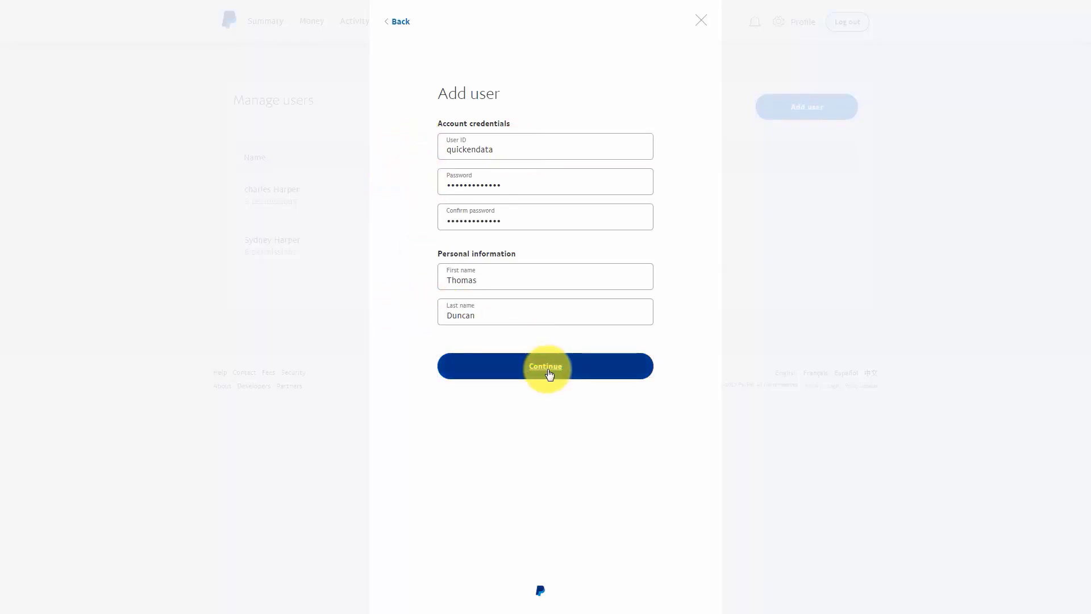
# Grant the user the Virtual agent permission to schedule and download transaction history and run settlement report, and continue.
pyautogui.scroll(-2, 550, 361)
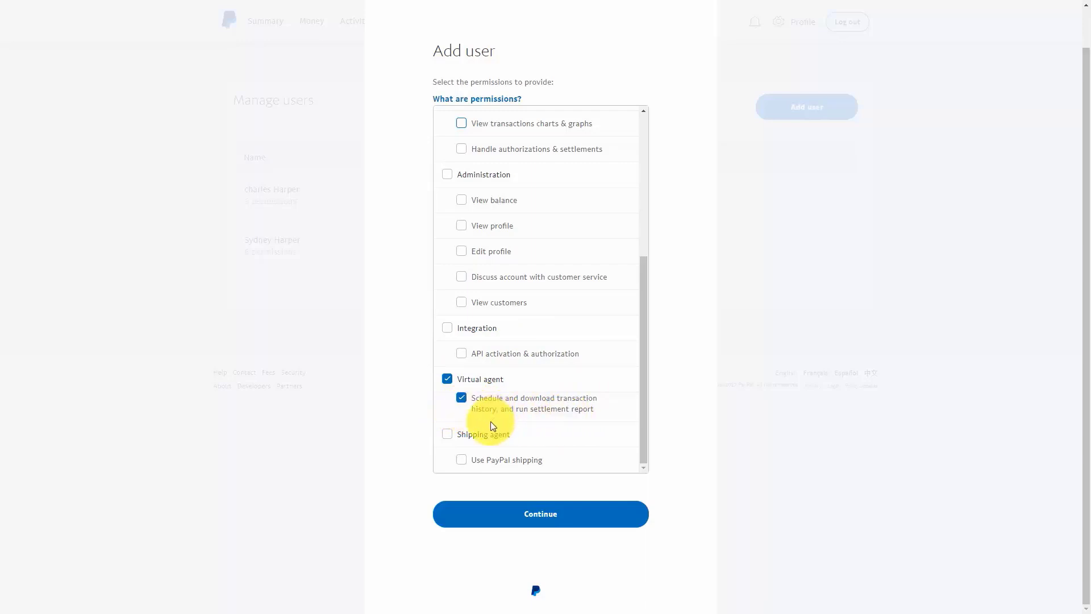
pyautogui.click(540, 515)
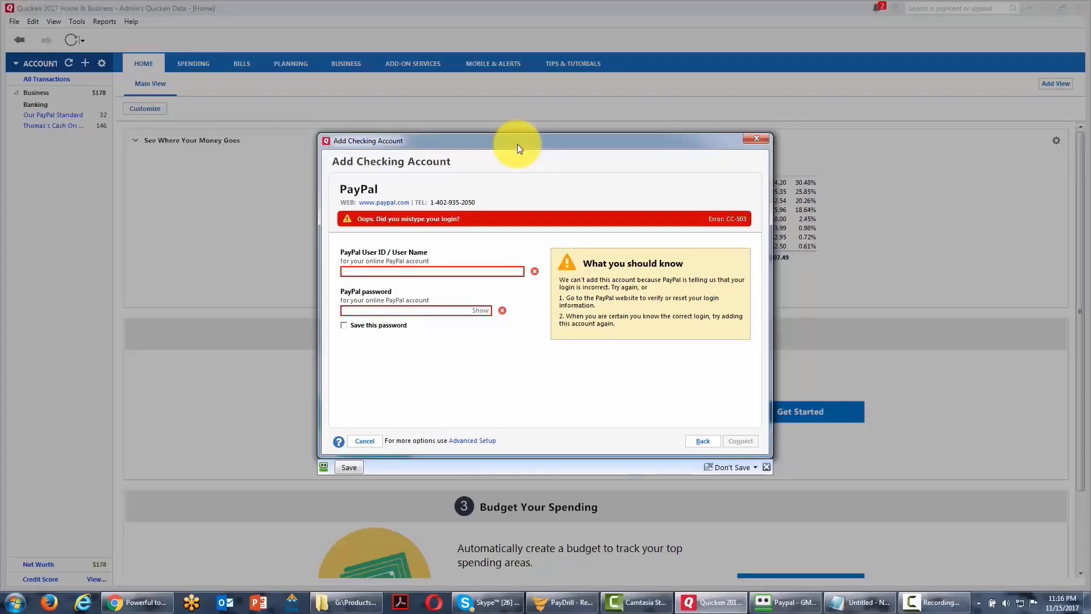
# Switch back to Quicken, enter "quickendata" as the PayPal user ID with its password, and choose to save the password.
pyautogui.click(428, 271)
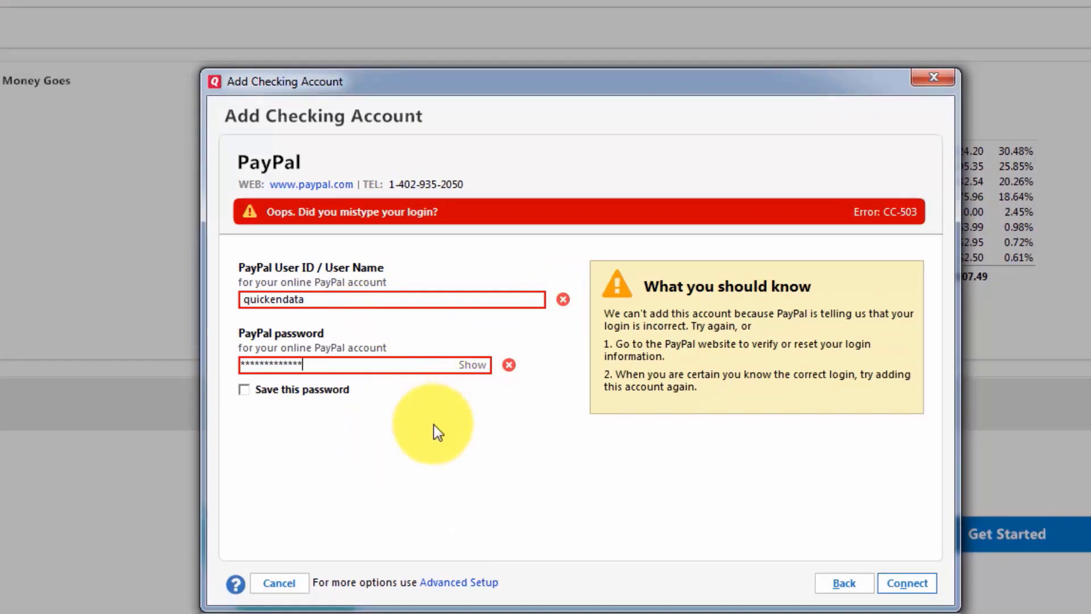
pyautogui.click(246, 391)
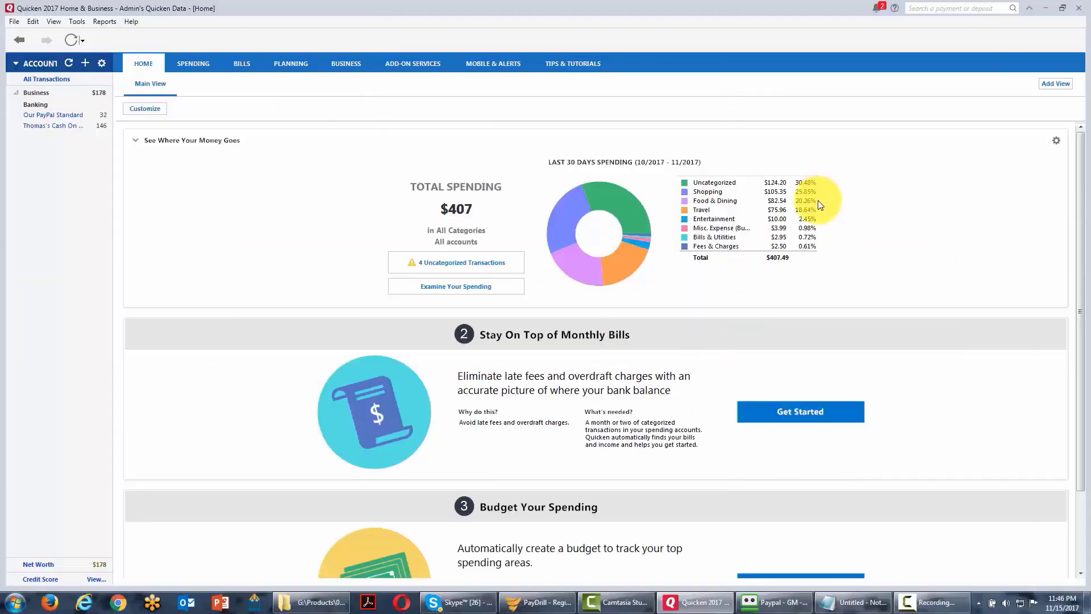
# Start adding a checking account and choose First National Bank of PA as the financial institution.
pyautogui.moveTo(814, 202)
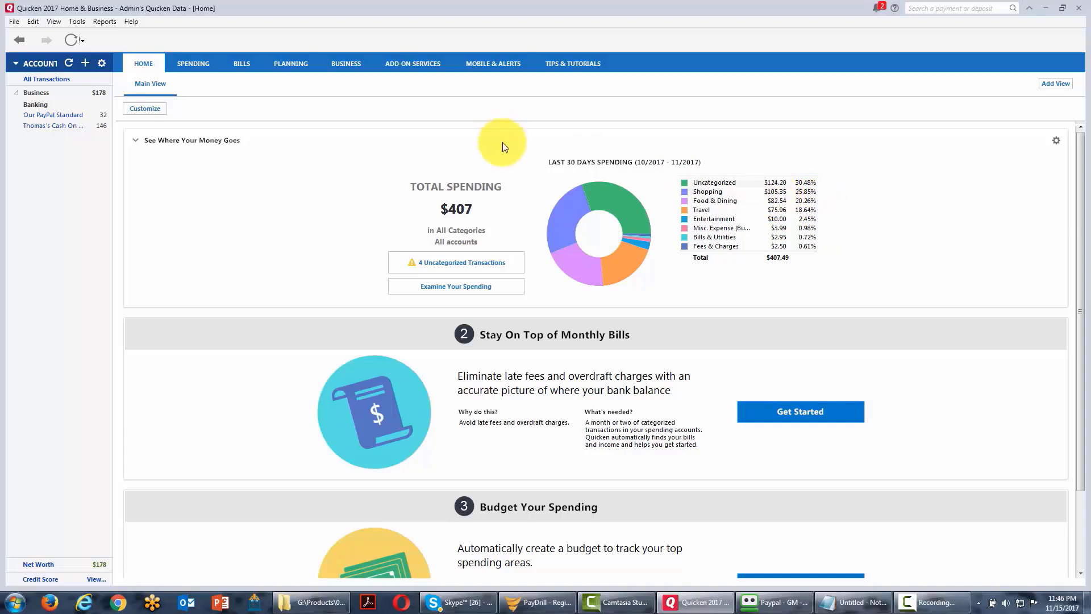
pyautogui.click(78, 21)
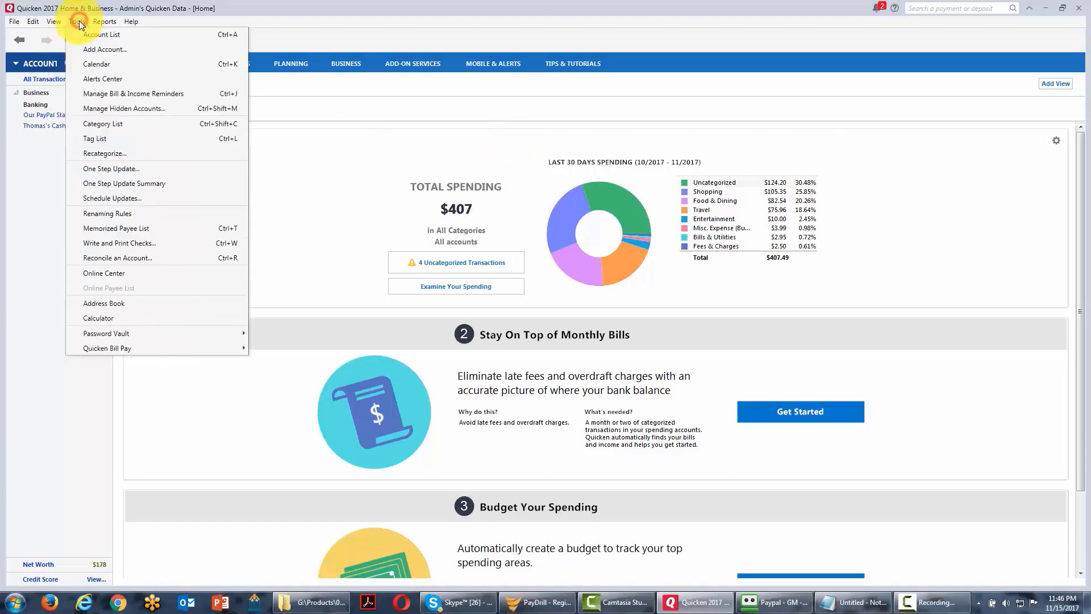
pyautogui.click(100, 50)
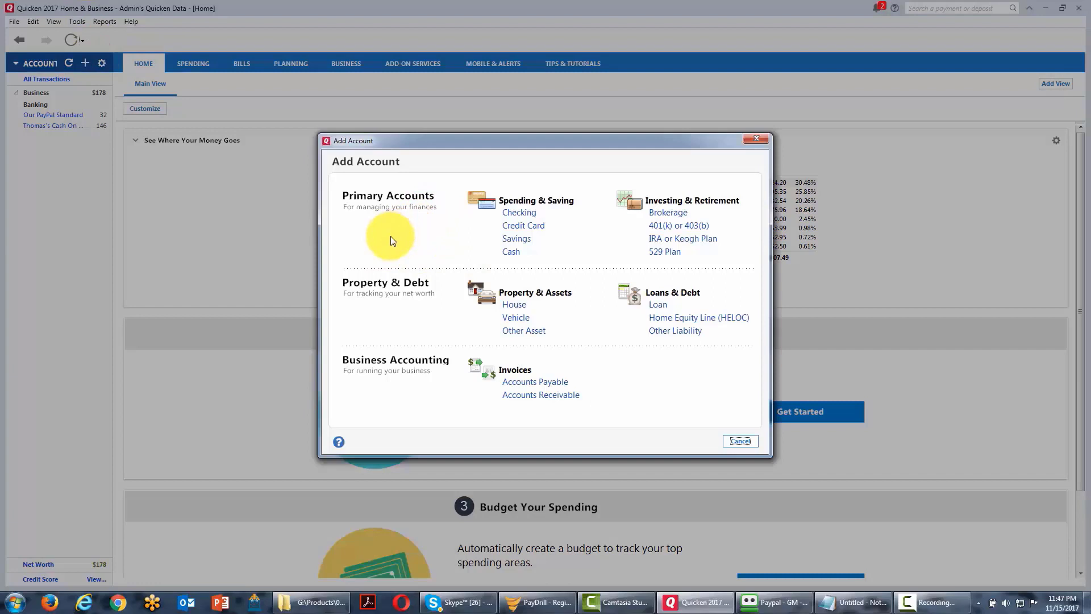
pyautogui.click(519, 214)
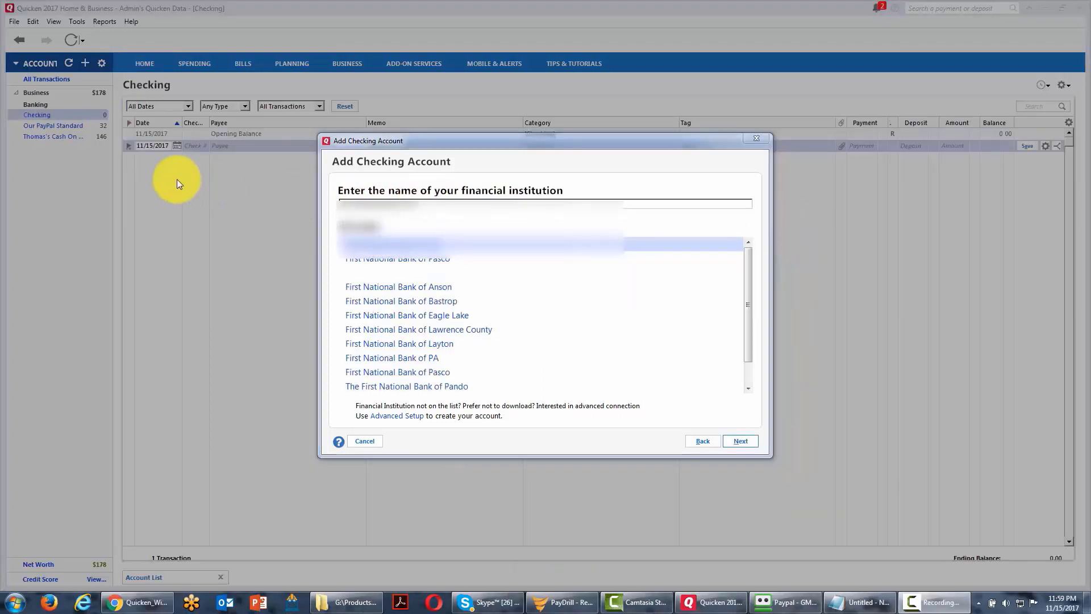
pyautogui.click(739, 446)
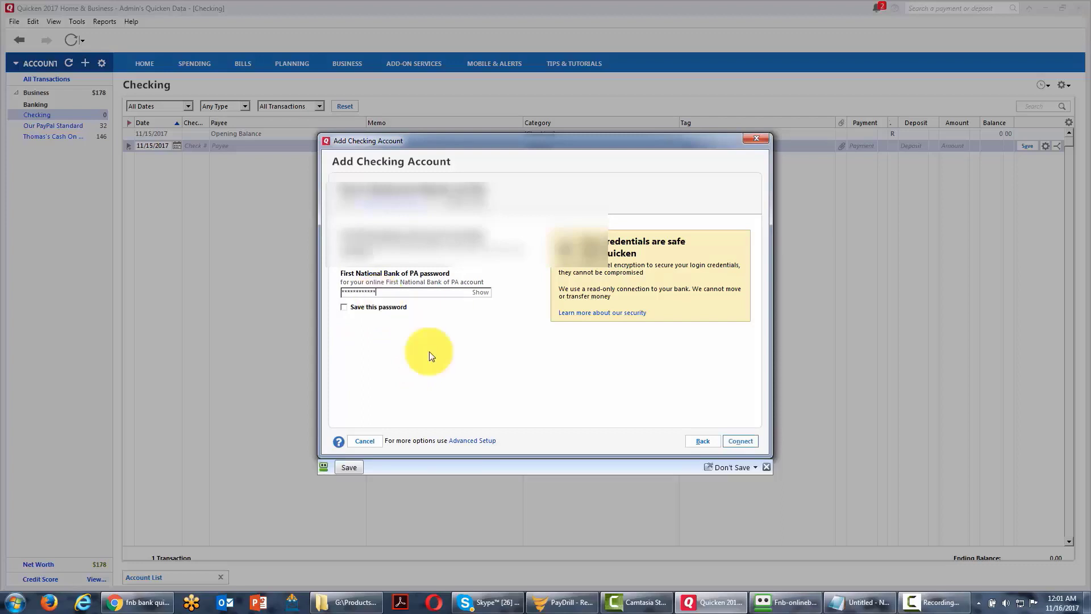
# Connect with the bank login password, choosing to save it, and add the account as Business Checking for Business use, ignoring the other account found.
pyautogui.click(343, 308)
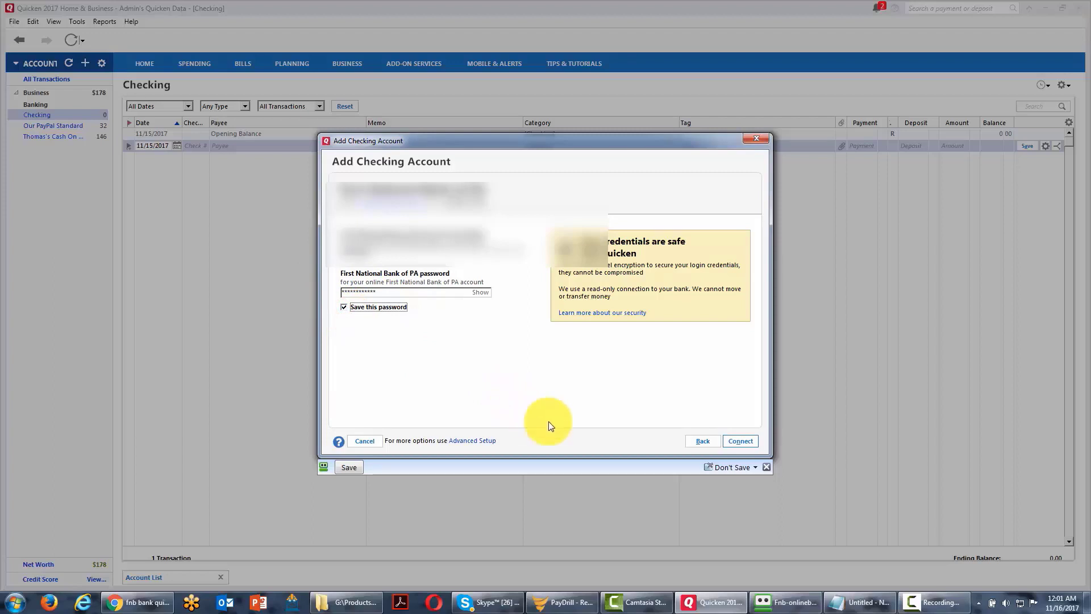
pyautogui.click(730, 445)
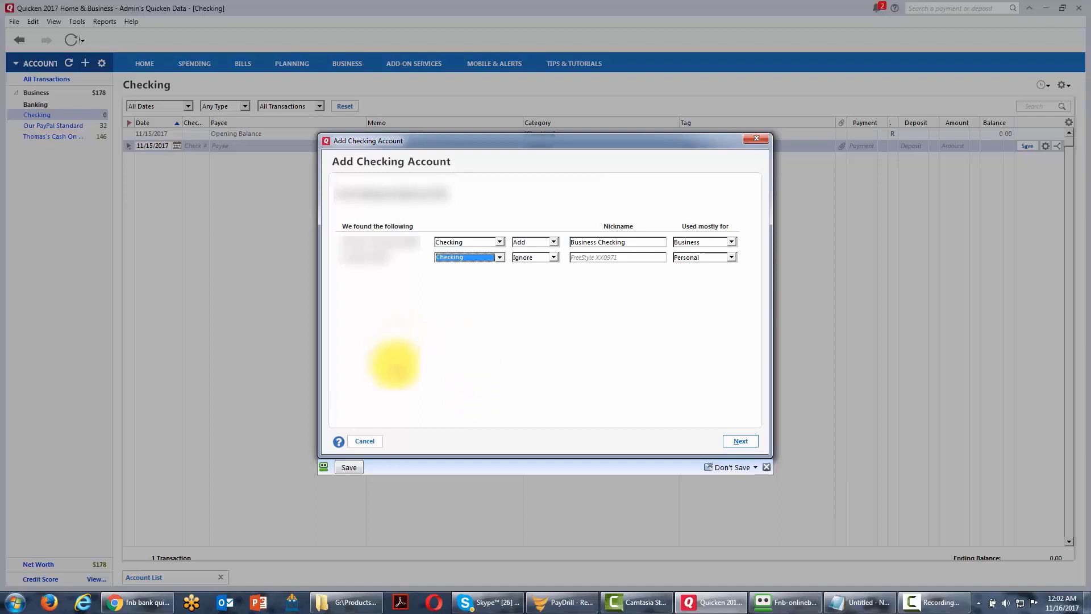
pyautogui.click(717, 442)
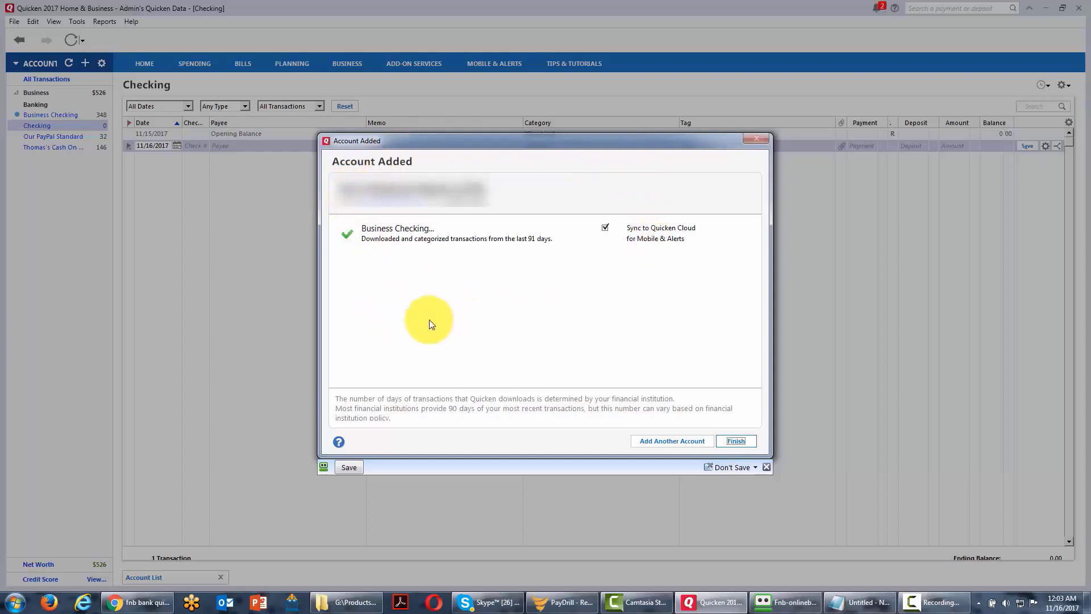
pyautogui.click(738, 442)
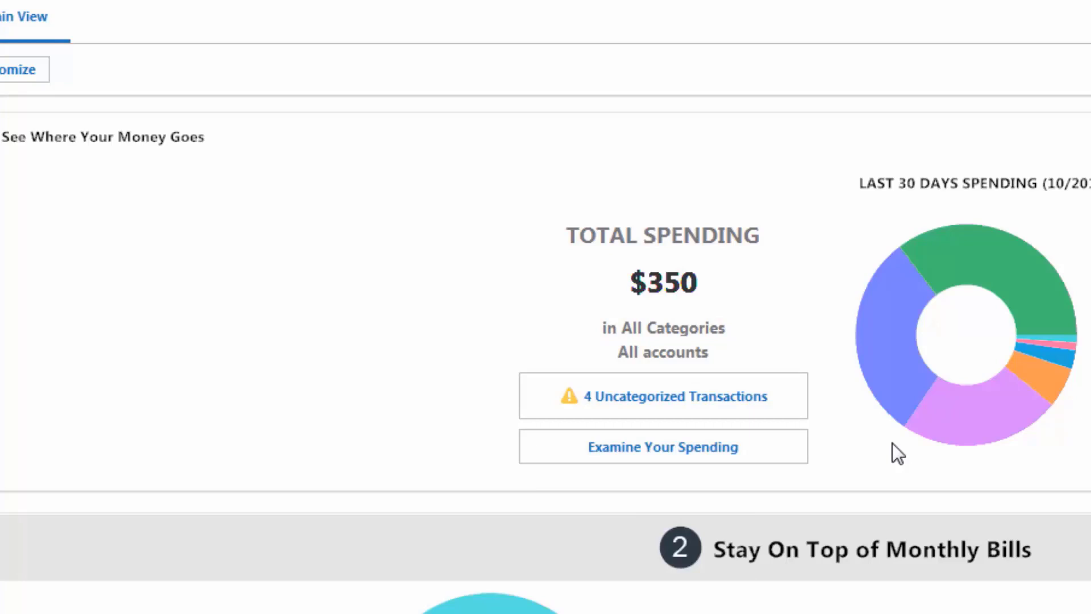
# From the uncategorized transactions, categorize the 10/27/2017 Recurring Resellrightsweekly payment as Supplies (Business) and save it with the transaction password.
pyautogui.click(657, 397)
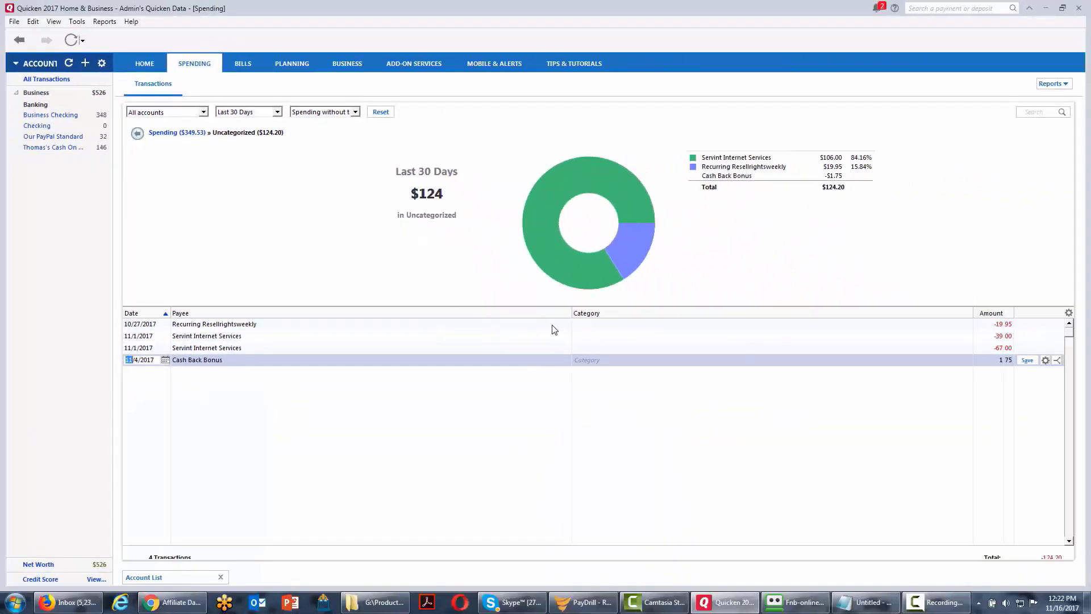
pyautogui.click(577, 325)
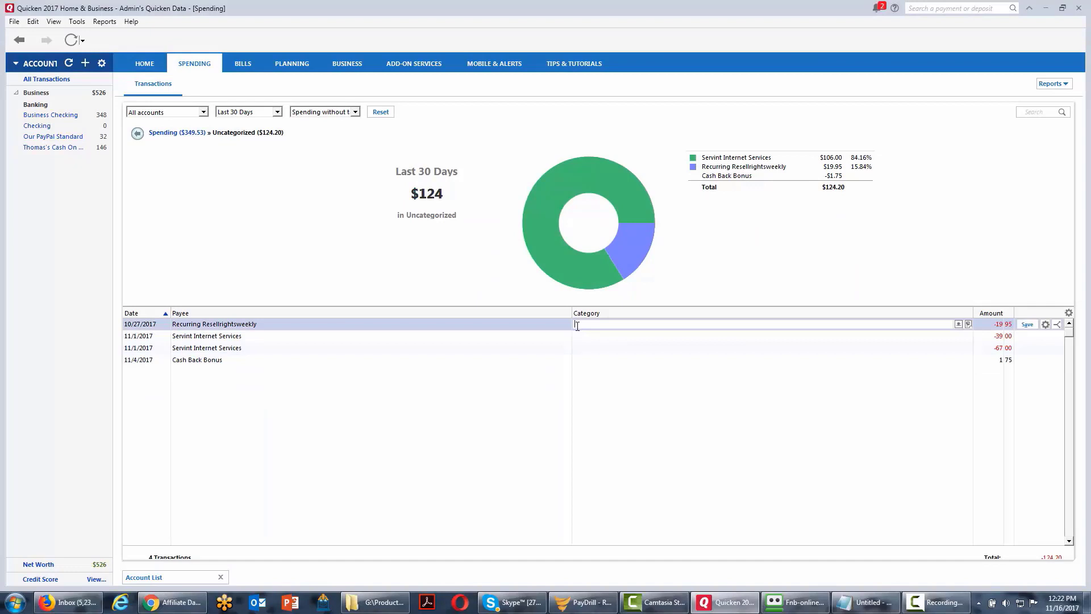
pyautogui.click(958, 325)
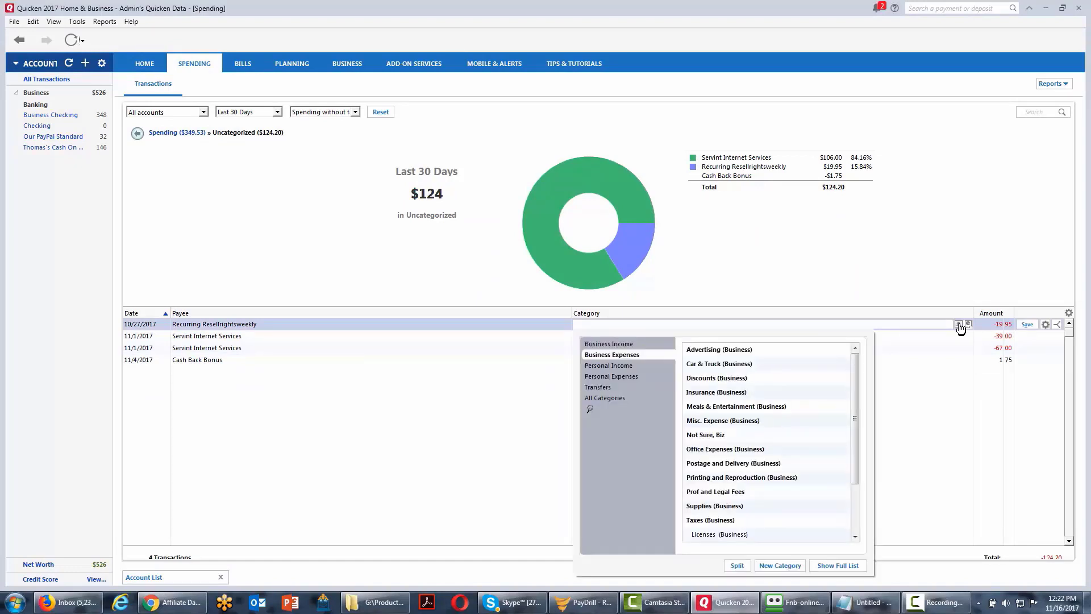
pyautogui.click(715, 505)
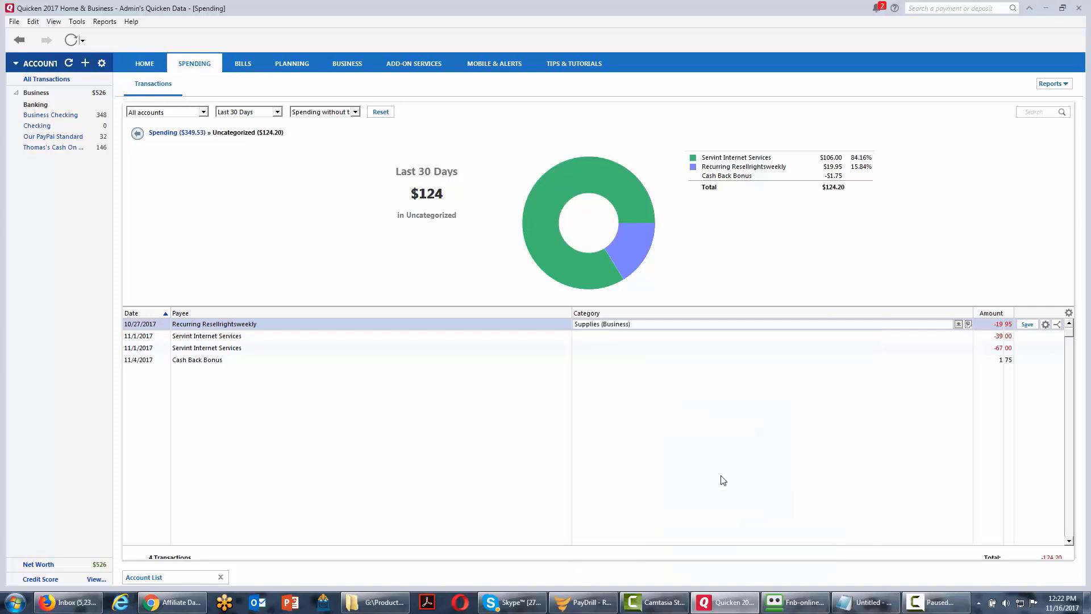
pyautogui.click(1026, 324)
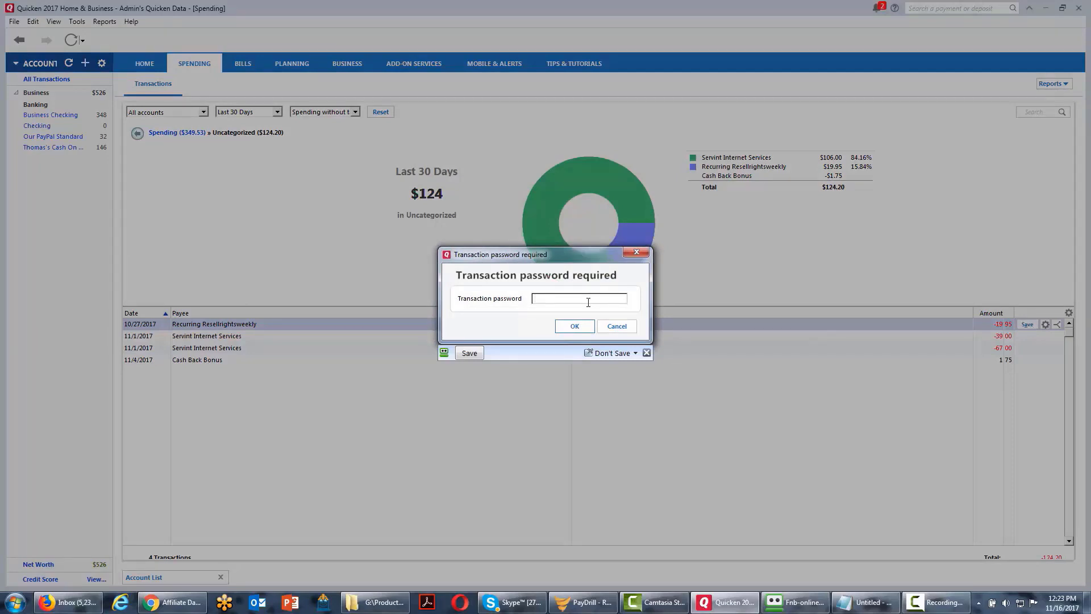
pyautogui.click(574, 326)
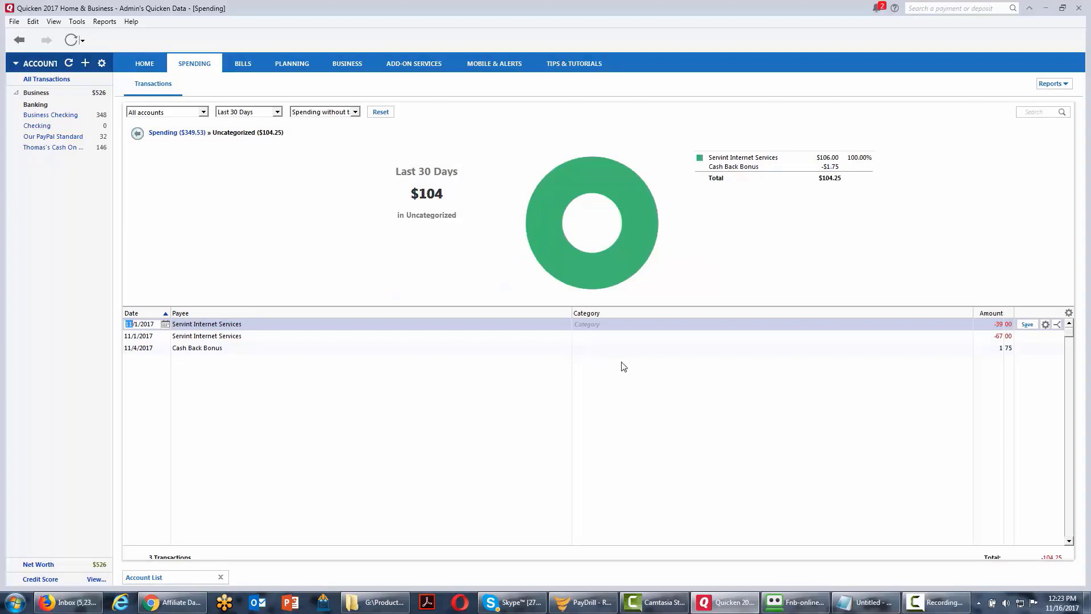